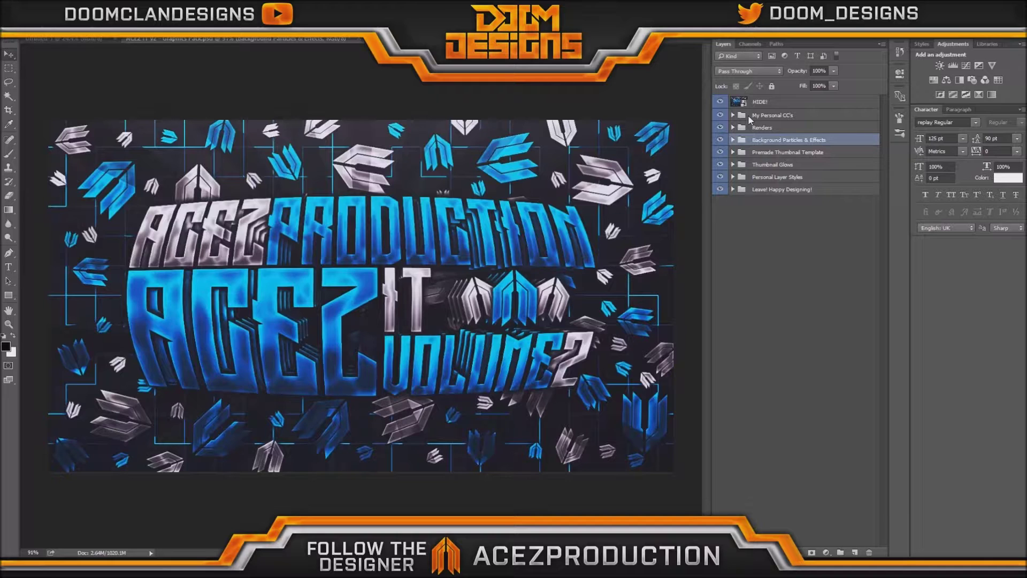
pyautogui.click(721, 102)
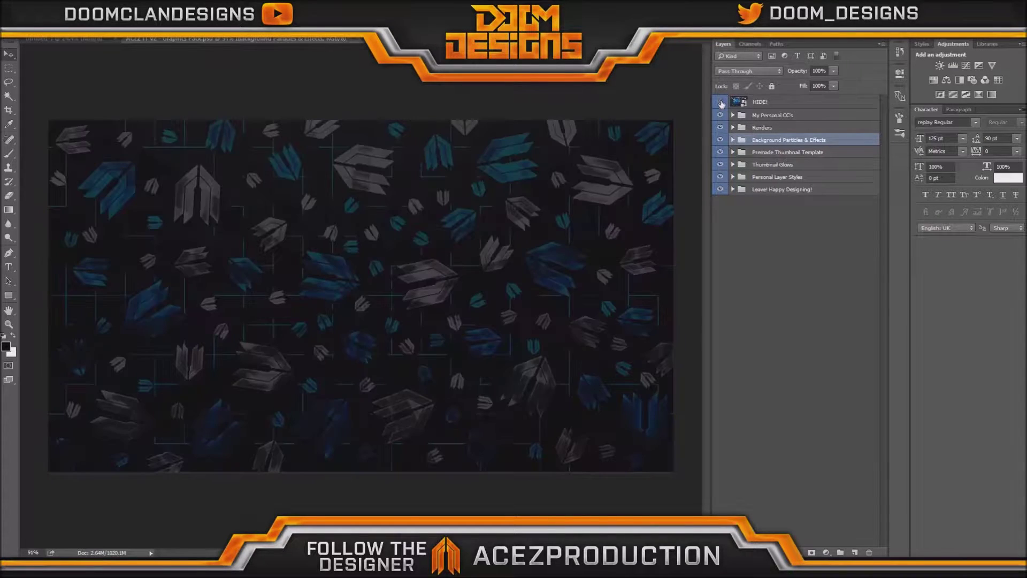
pyautogui.click(733, 115)
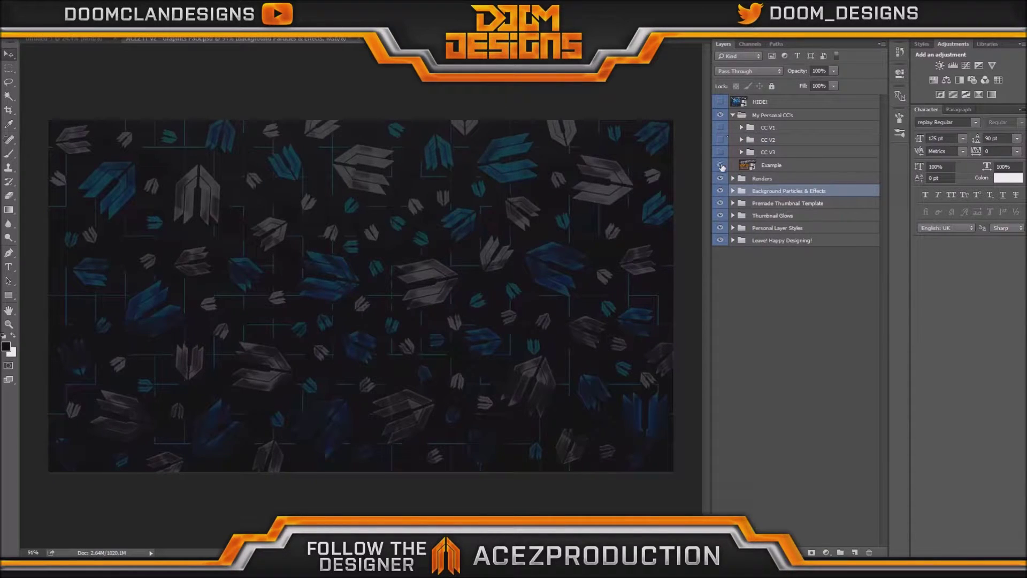
pyautogui.click(720, 165)
pyautogui.click(721, 135)
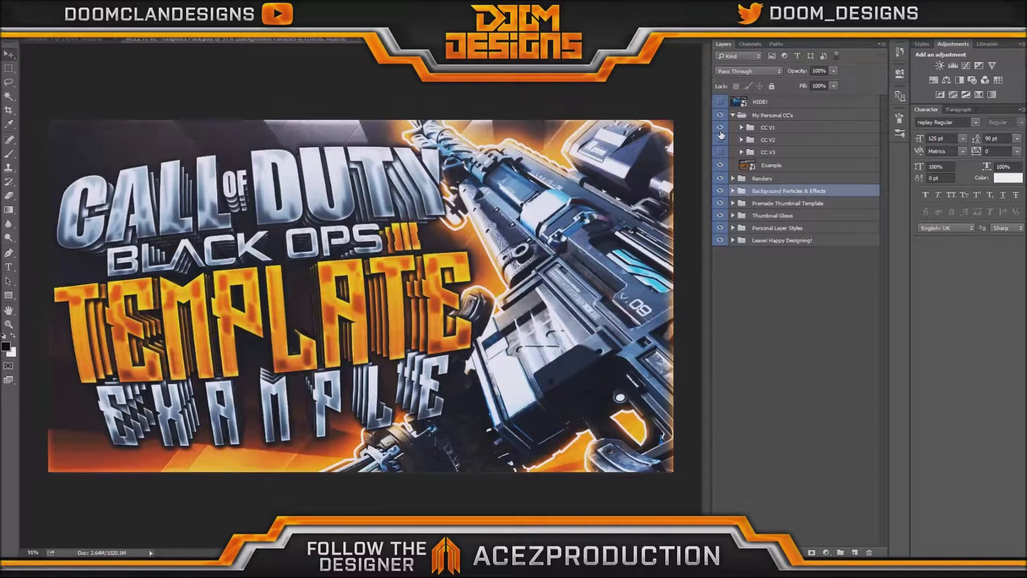
pyautogui.click(721, 128)
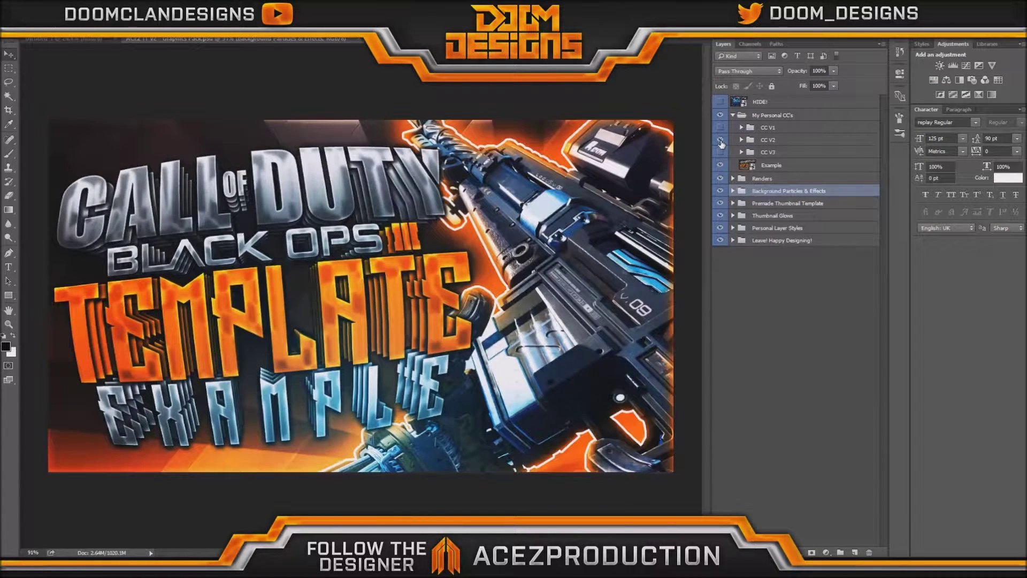
pyautogui.click(720, 139)
pyautogui.click(720, 152)
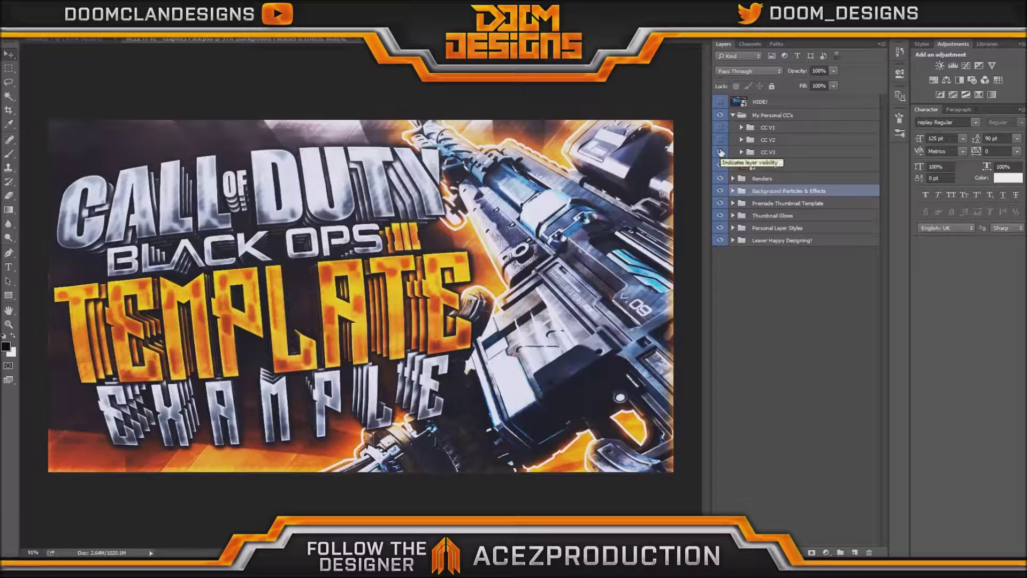
pyautogui.click(720, 152)
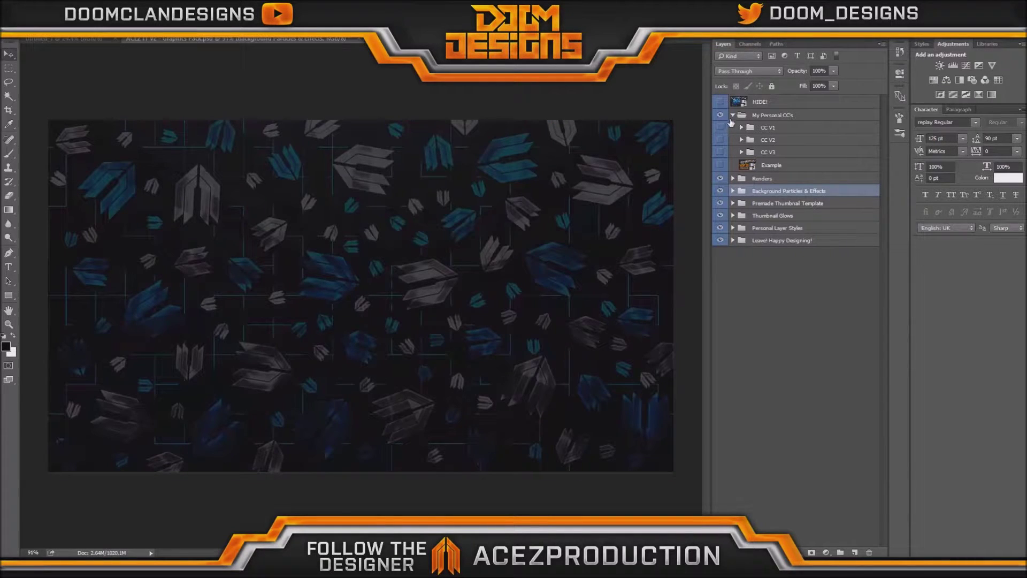
pyautogui.click(728, 116)
# Open Renders > Black Ops 3 > Weapon Renders and show the Locus rifle render.
pyautogui.click(733, 115)
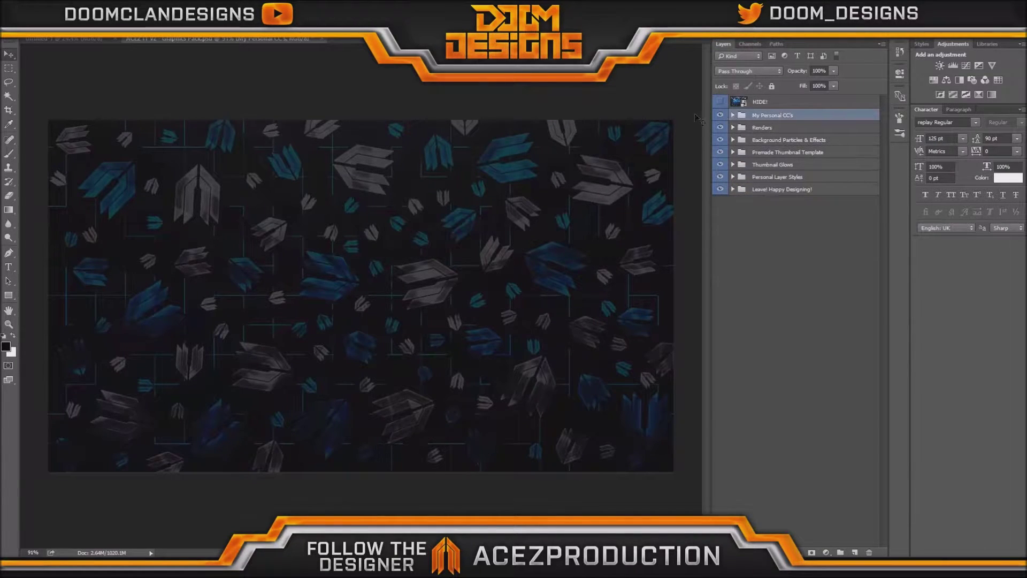
pyautogui.click(733, 127)
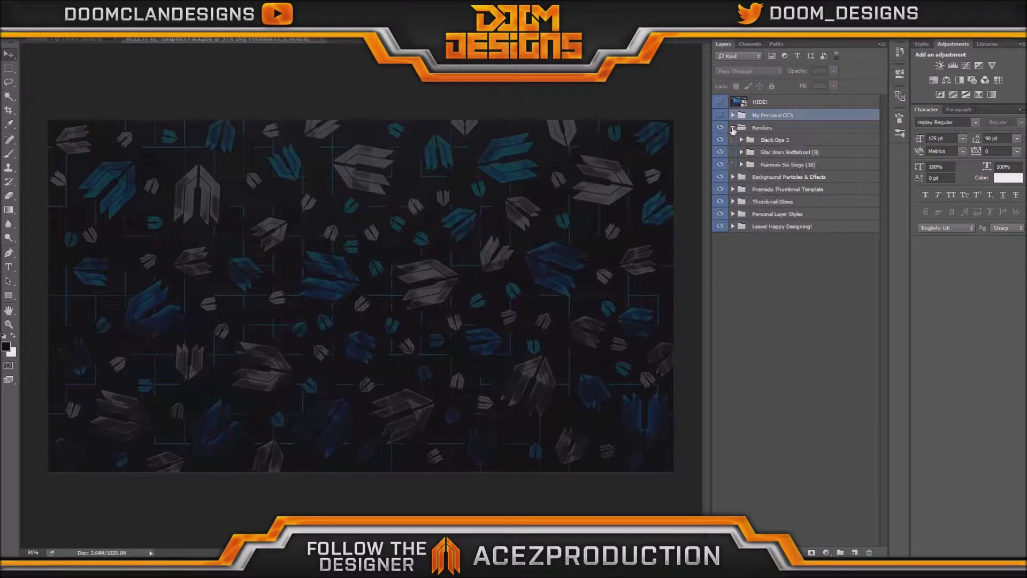
pyautogui.click(741, 140)
pyautogui.click(751, 152)
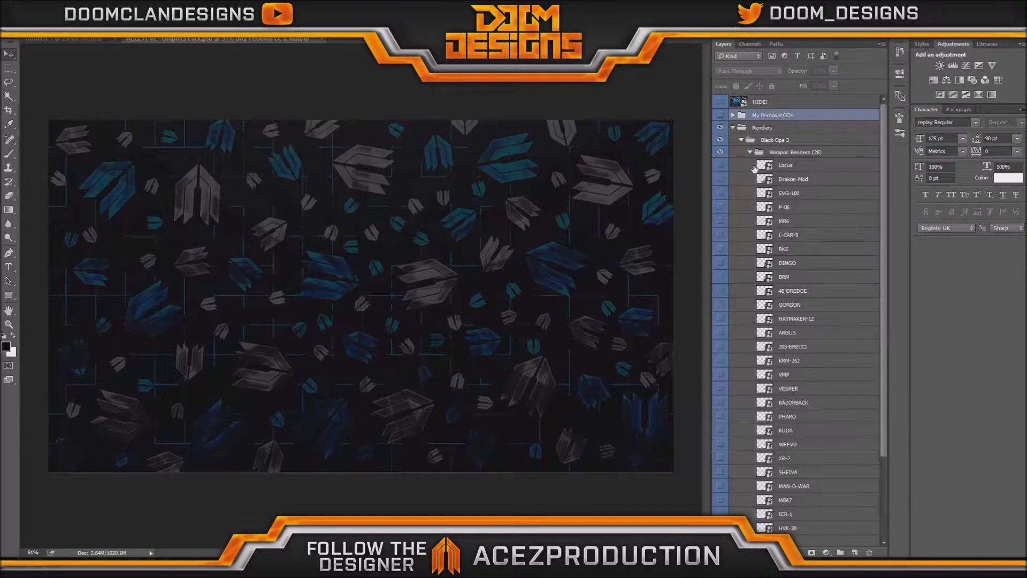
pyautogui.click(724, 168)
# Preview then hide the Drakon-Mod, SVG-100, P-06, MR6 and L-CAR-9 renders in turn.
pyautogui.scroll(-2, 840, 243)
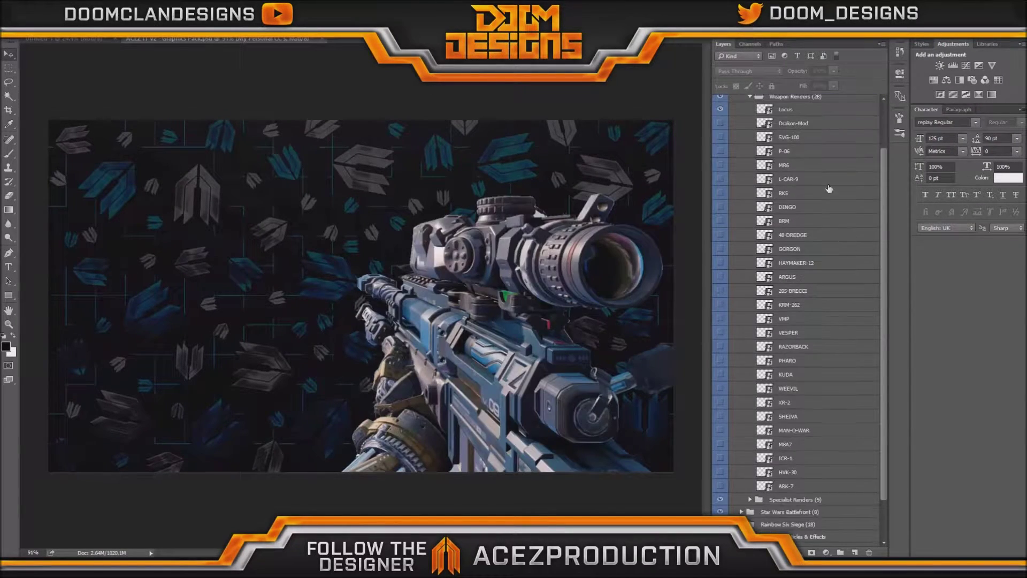
pyautogui.click(719, 110)
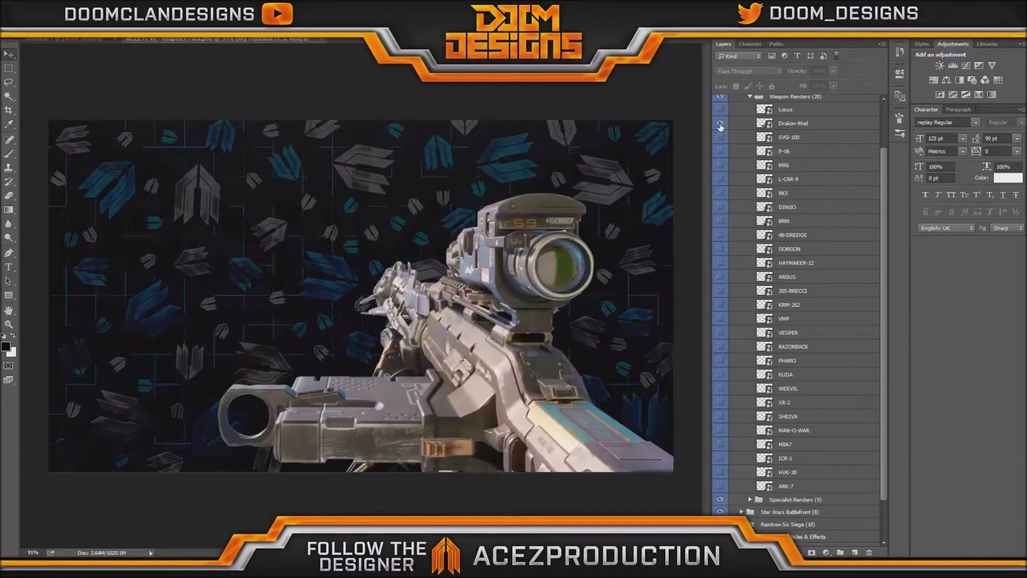
pyautogui.click(720, 124)
pyautogui.click(720, 137)
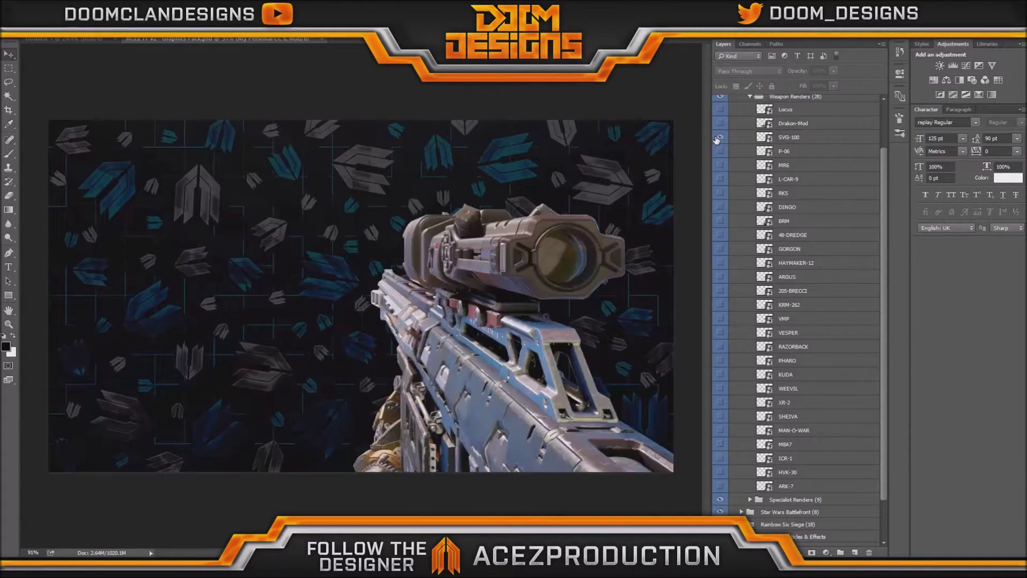
pyautogui.click(720, 138)
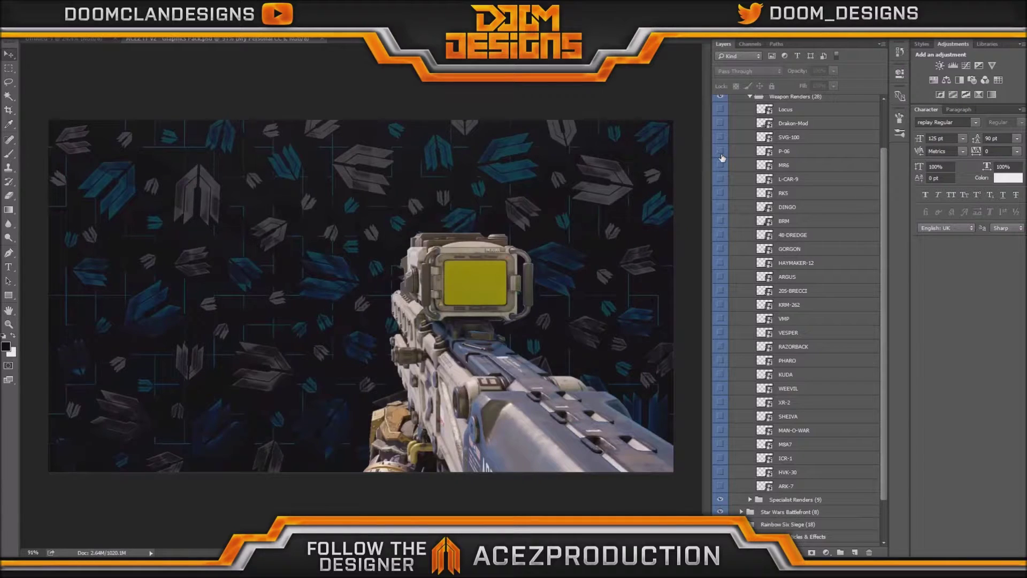
pyautogui.click(720, 151)
pyautogui.click(720, 165)
pyautogui.click(720, 179)
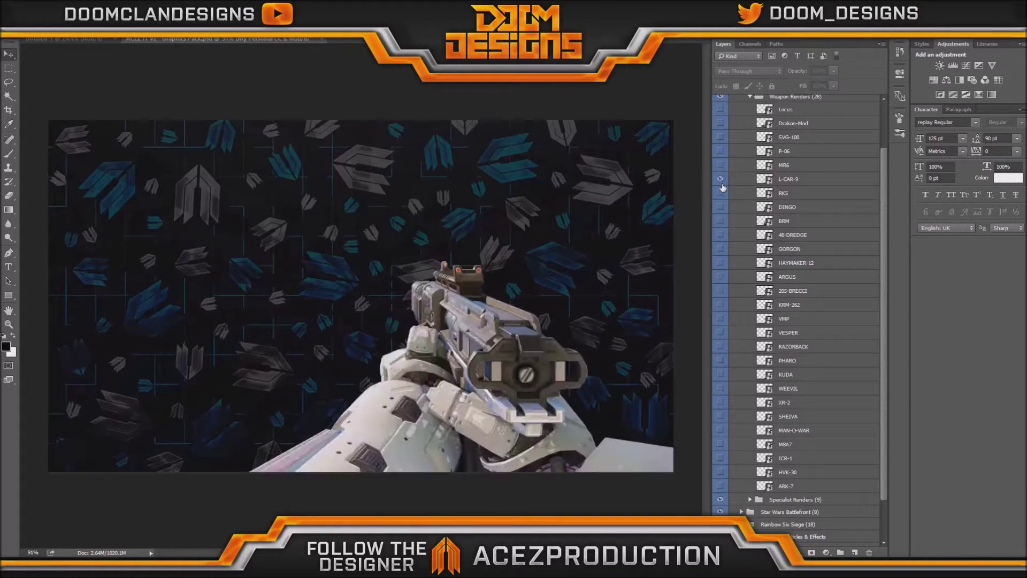
pyautogui.click(721, 180)
# Preview the RKS, DINGO, BRM, 48-DREDGE, GORGON, HAYMAKER-12 and ARGUS renders one by one, then hide them.
pyautogui.click(720, 193)
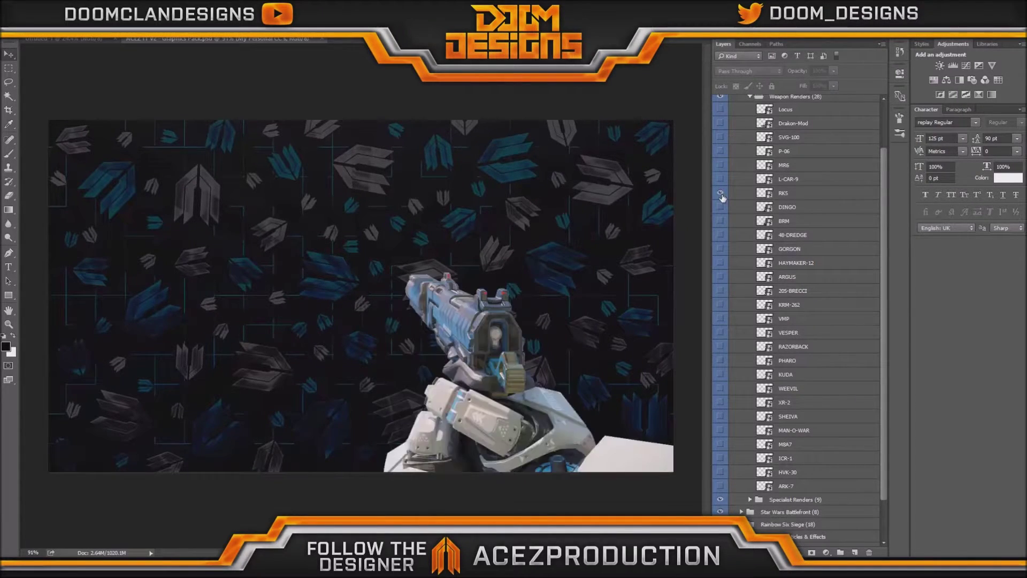
pyautogui.click(720, 207)
pyautogui.click(720, 207)
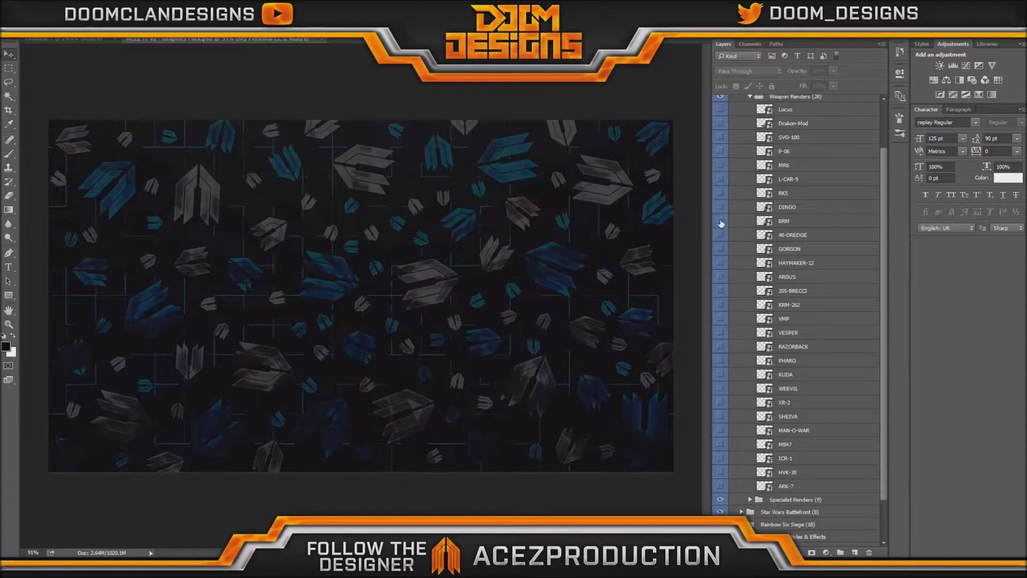
pyautogui.click(720, 221)
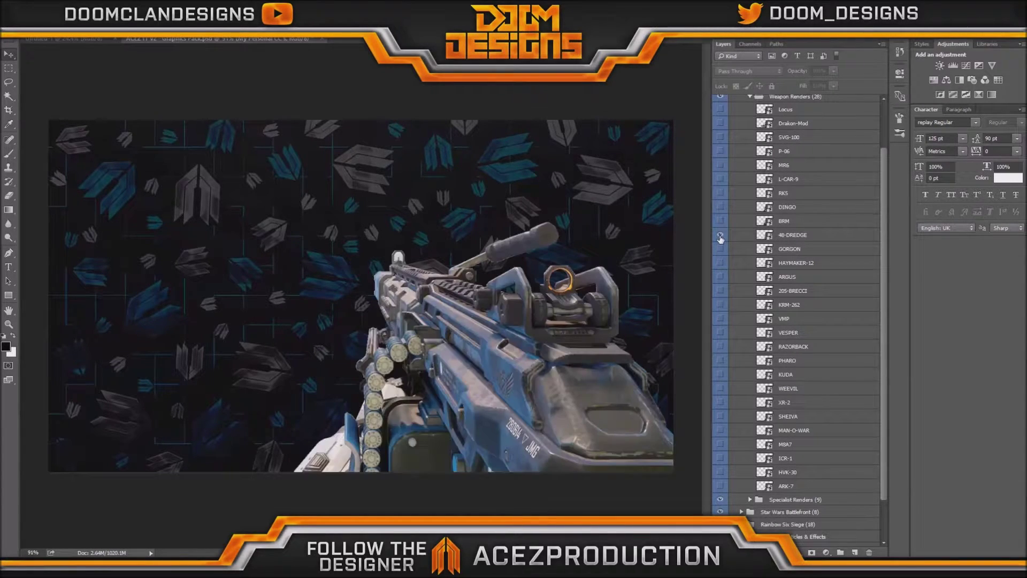
pyautogui.click(720, 235)
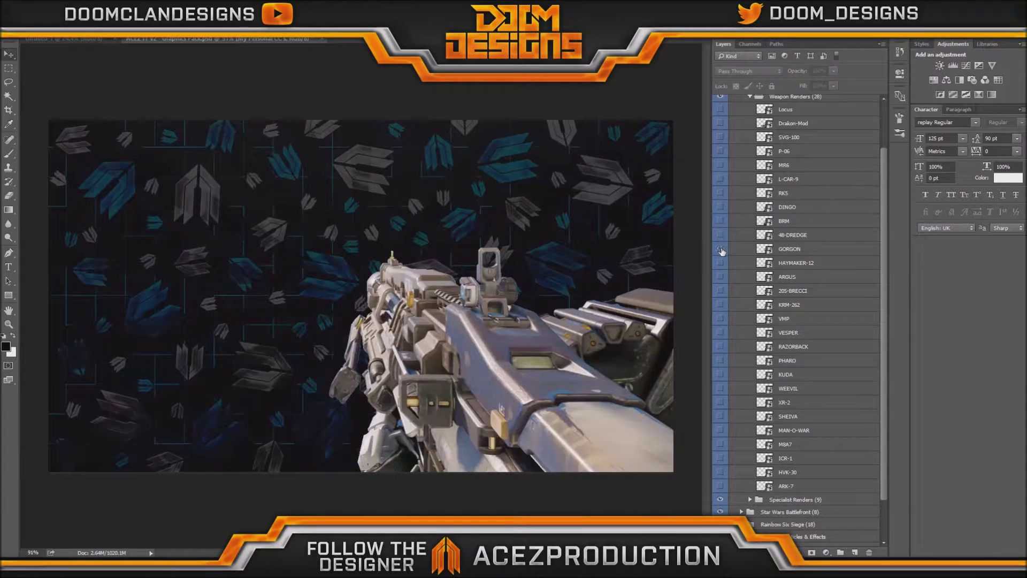
pyautogui.click(720, 248)
pyautogui.click(720, 263)
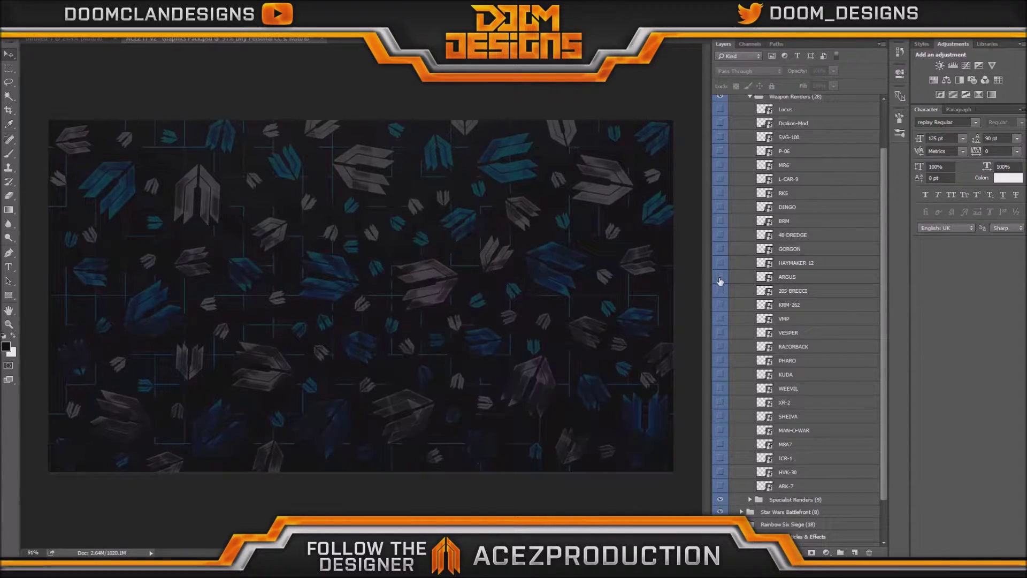
pyautogui.click(720, 277)
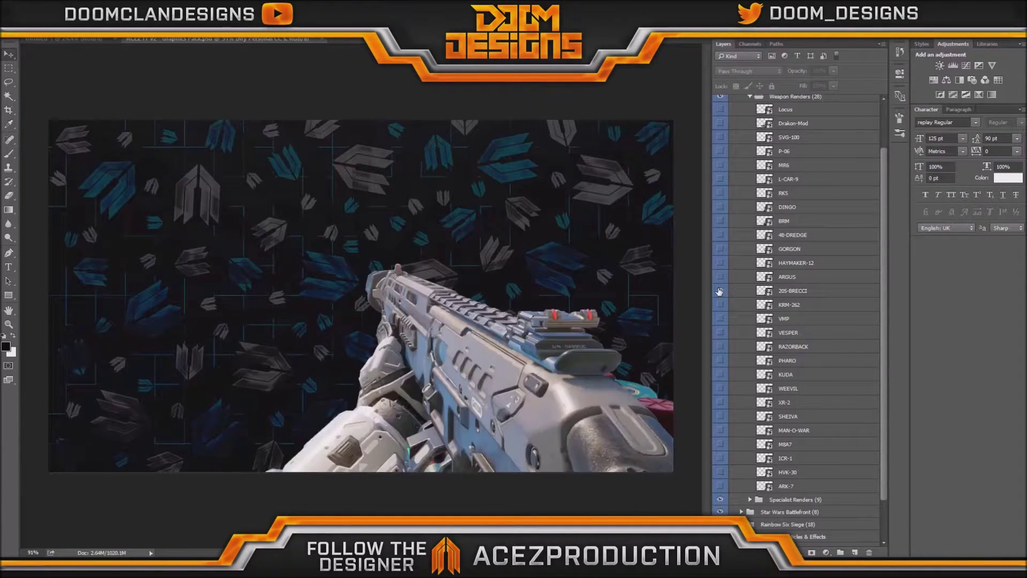
# Preview the 205-BRECCI, KRM-262, VMP, VESPER, RAZORBACK, PHARO, KUDA and WEEVIL renders in turn.
pyautogui.click(719, 290)
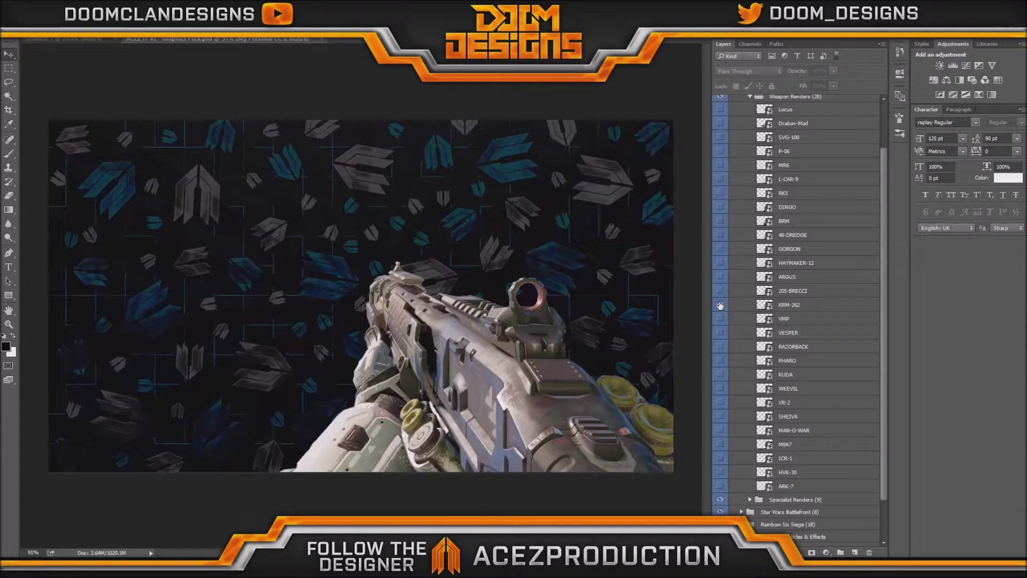
pyautogui.click(720, 304)
pyautogui.click(720, 319)
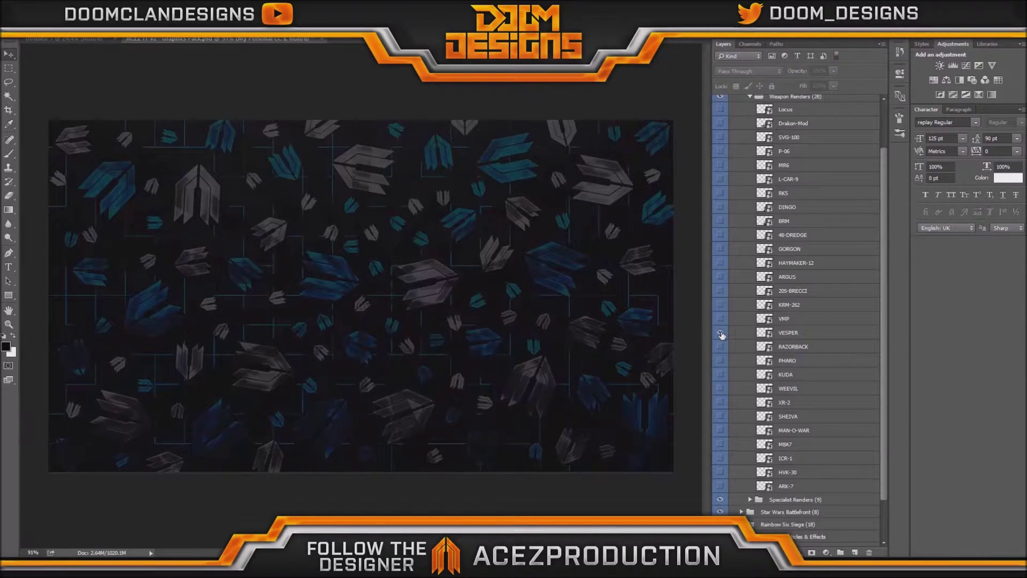
pyautogui.click(720, 332)
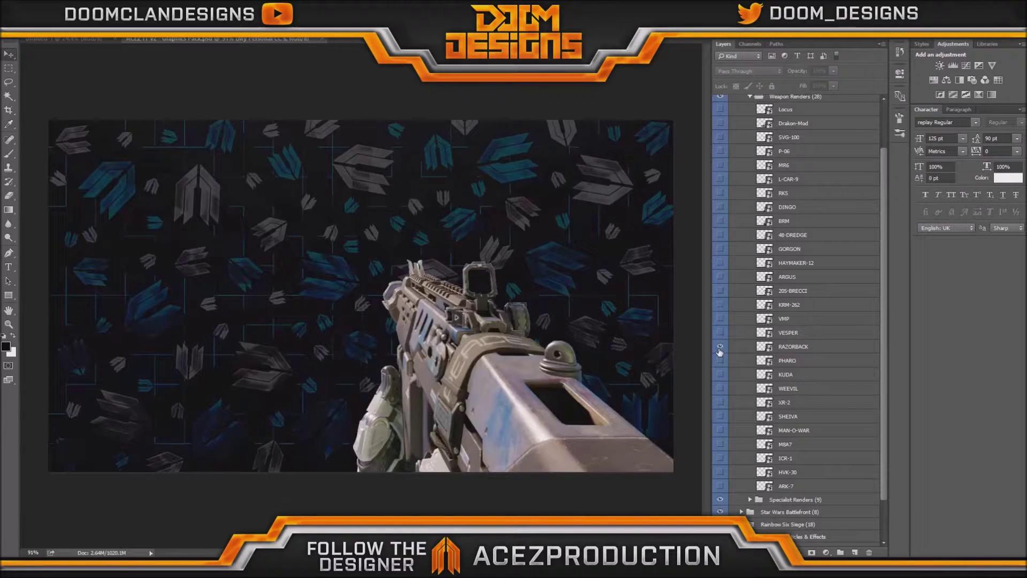
pyautogui.click(721, 348)
pyautogui.click(720, 361)
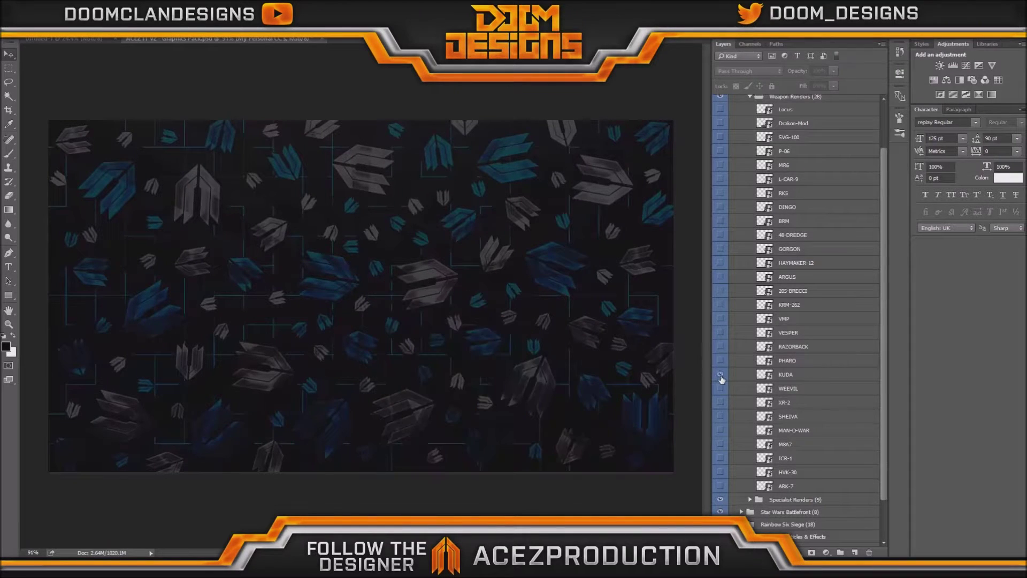
pyautogui.click(720, 375)
pyautogui.click(720, 389)
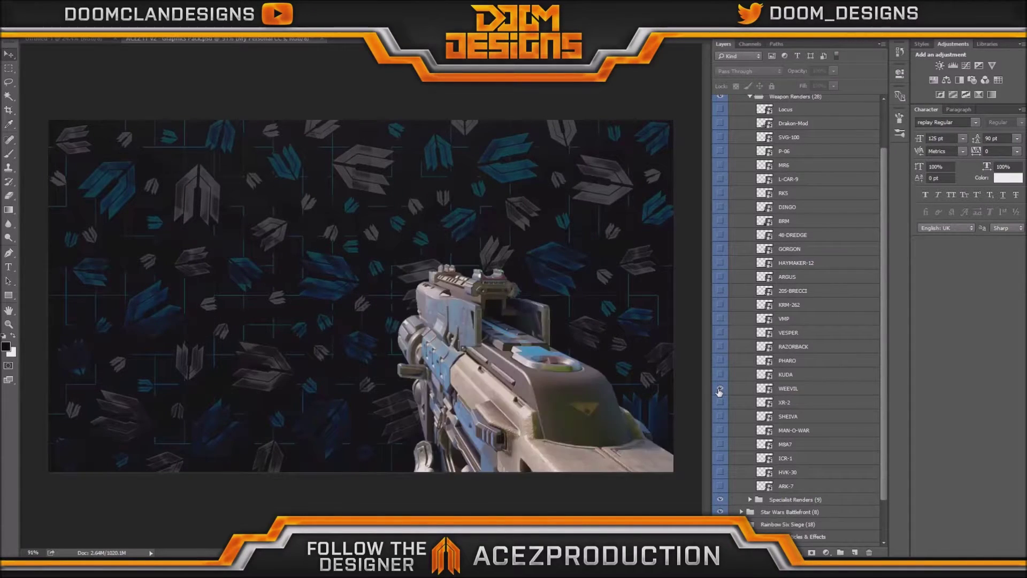
# Preview the XR-2, SHEIVA, MAN-O-WAR, MBA7, ICR-1 and HVK-30 renders, leaving all hidden.
pyautogui.click(721, 391)
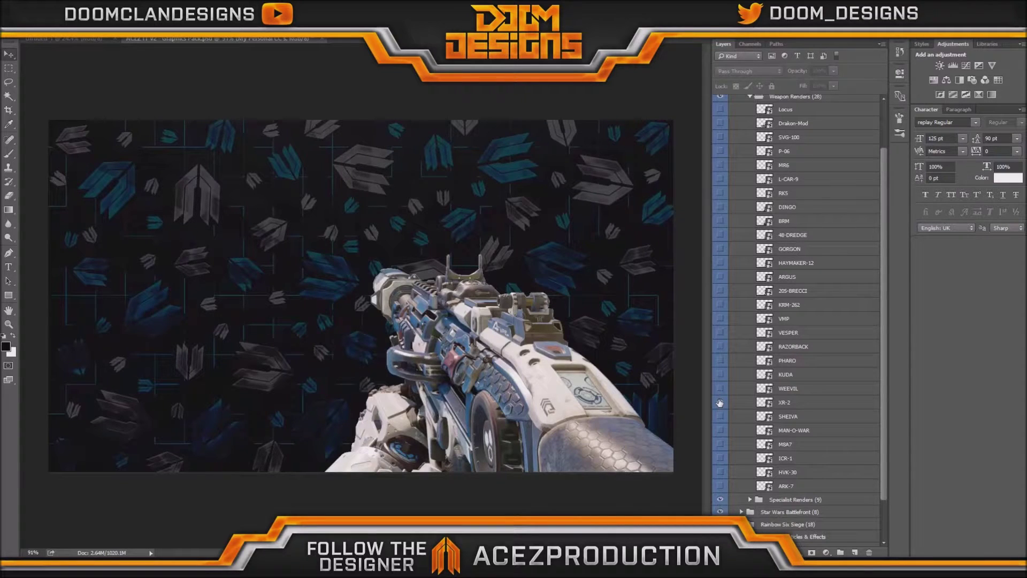
pyautogui.click(719, 403)
pyautogui.click(721, 416)
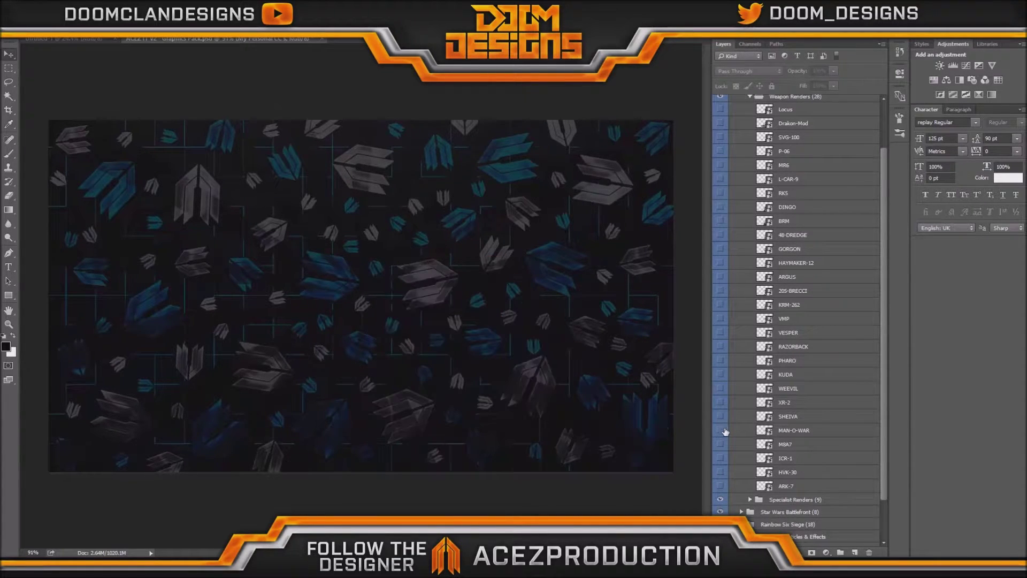
pyautogui.click(721, 430)
pyautogui.click(720, 431)
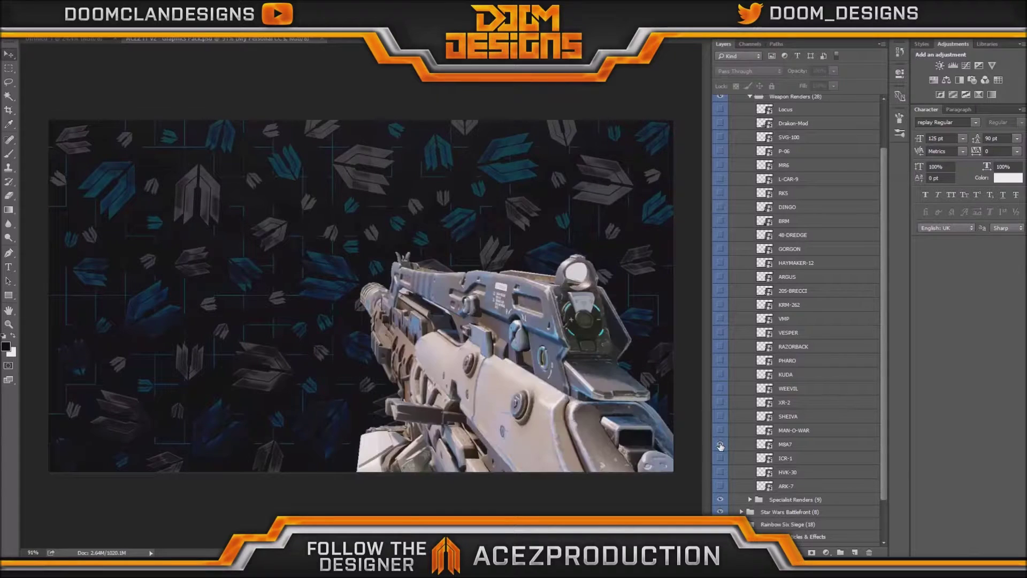
pyautogui.click(720, 444)
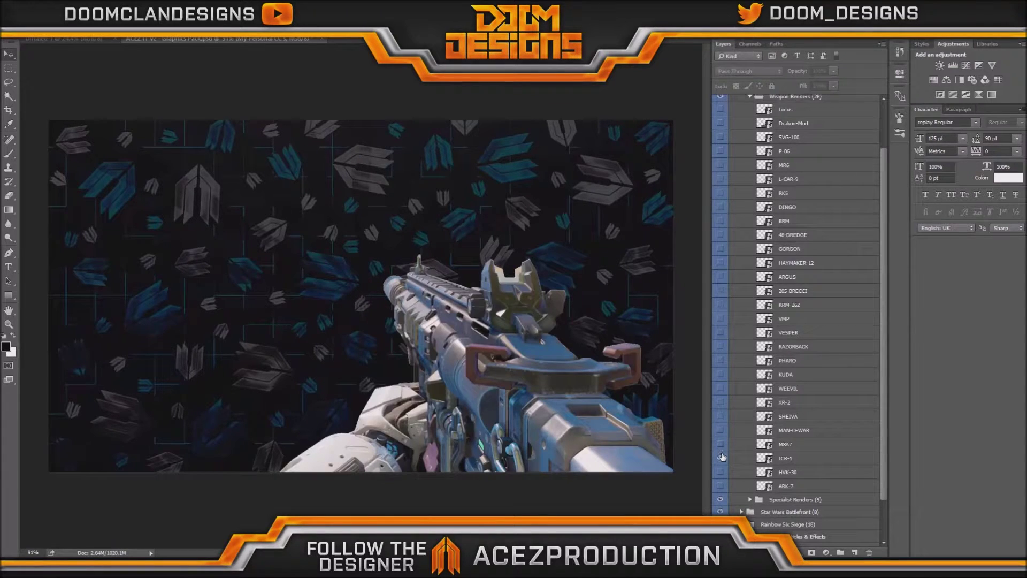
pyautogui.click(720, 458)
pyautogui.click(721, 471)
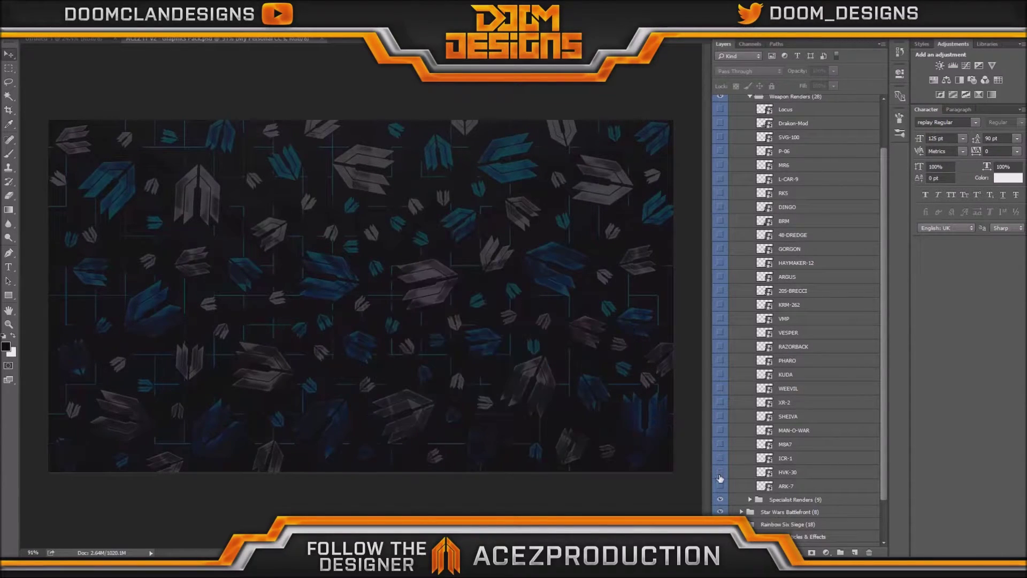
pyautogui.click(720, 477)
pyautogui.scroll(3, 751, 246)
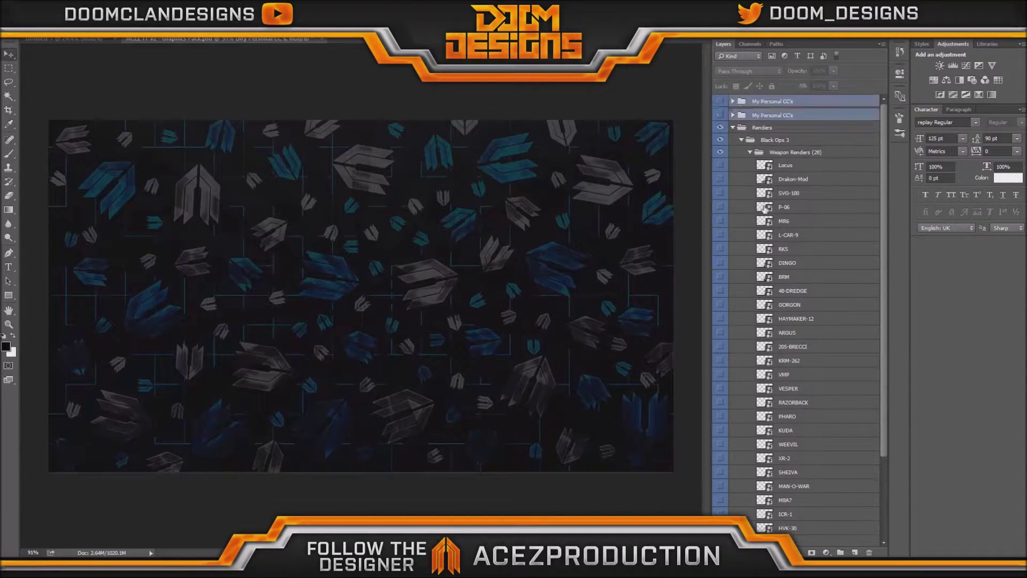
# Fold Weapon Renders away, open Specialist Renders and preview Reaper, Ruin and Spectre.
pyautogui.click(749, 152)
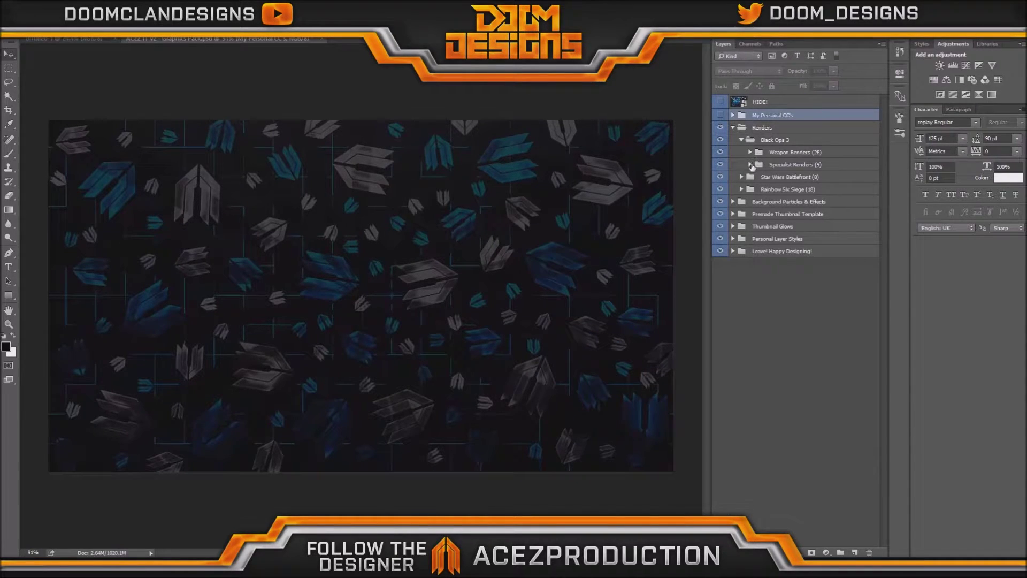
pyautogui.click(750, 165)
pyautogui.click(721, 177)
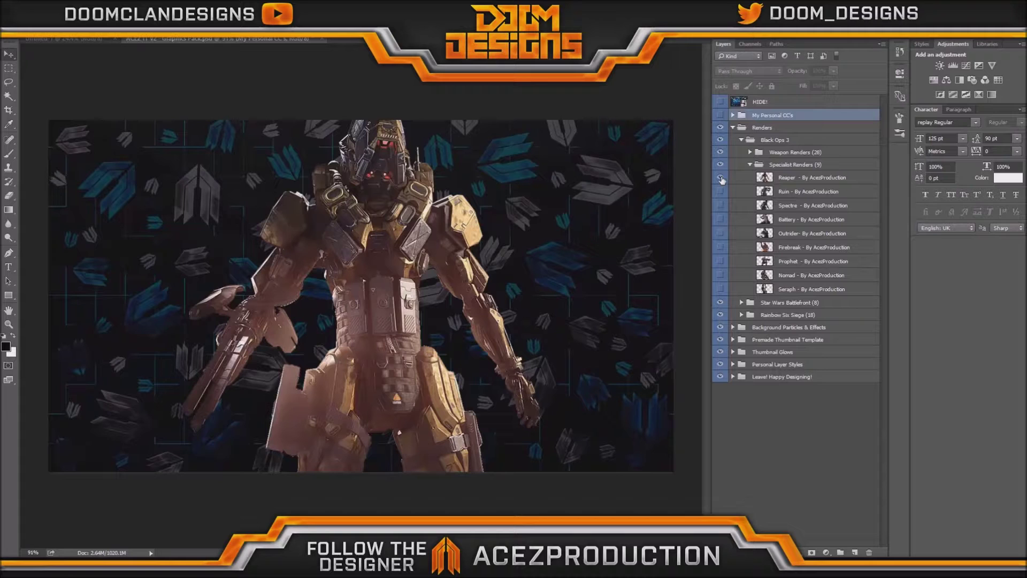
pyautogui.click(721, 177)
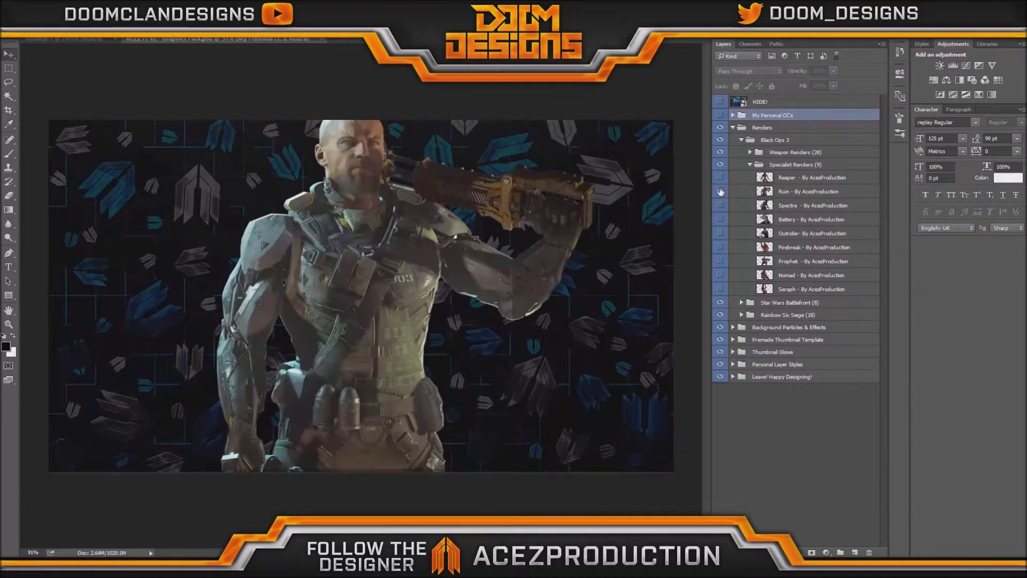
pyautogui.click(720, 191)
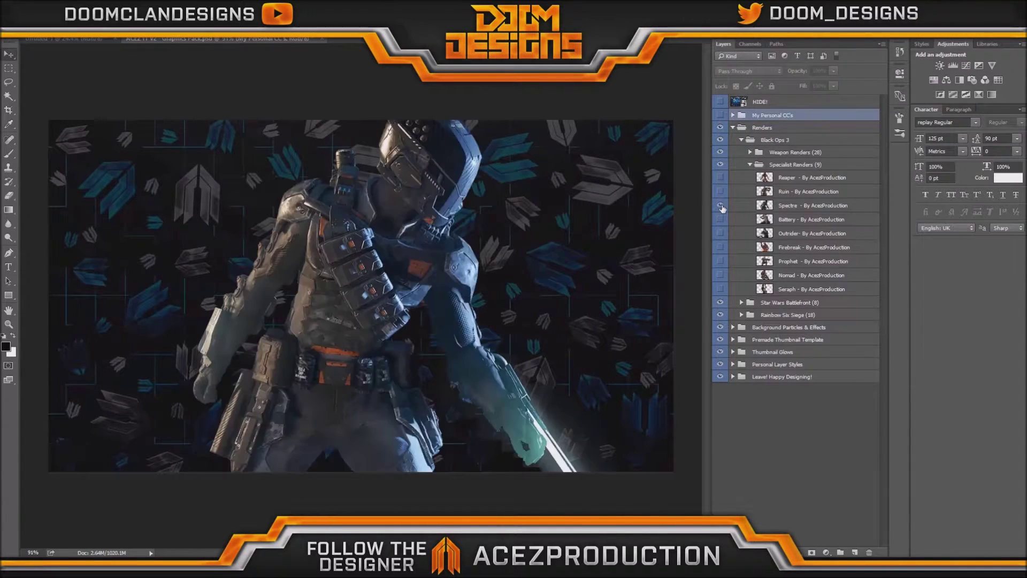
pyautogui.click(721, 205)
# Preview Battery, Outrider, Firebreak, Prophet, Nomad and Seraph, then collapse Specialist Renders and Black Ops 3.
pyautogui.click(720, 220)
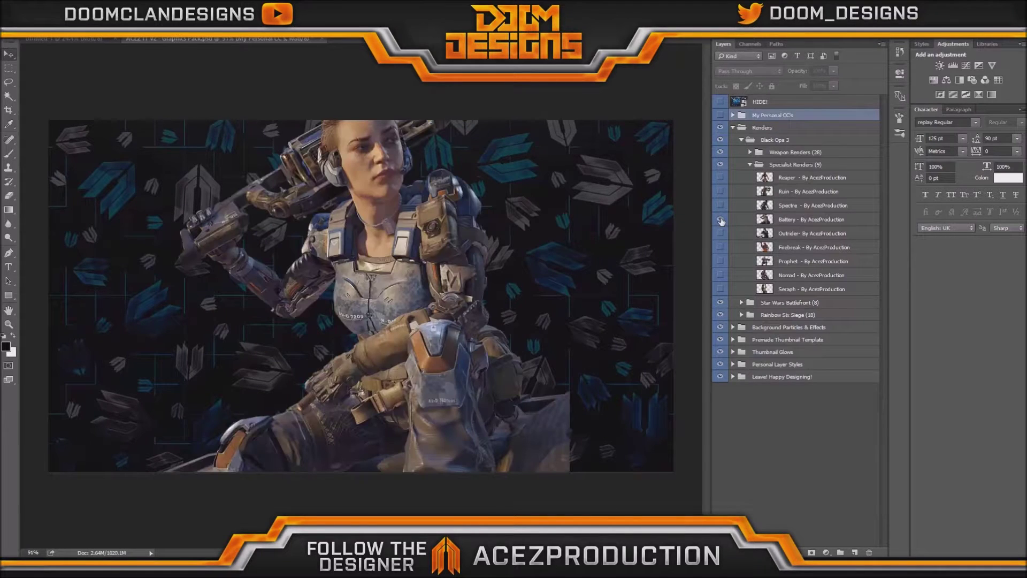
pyautogui.click(721, 220)
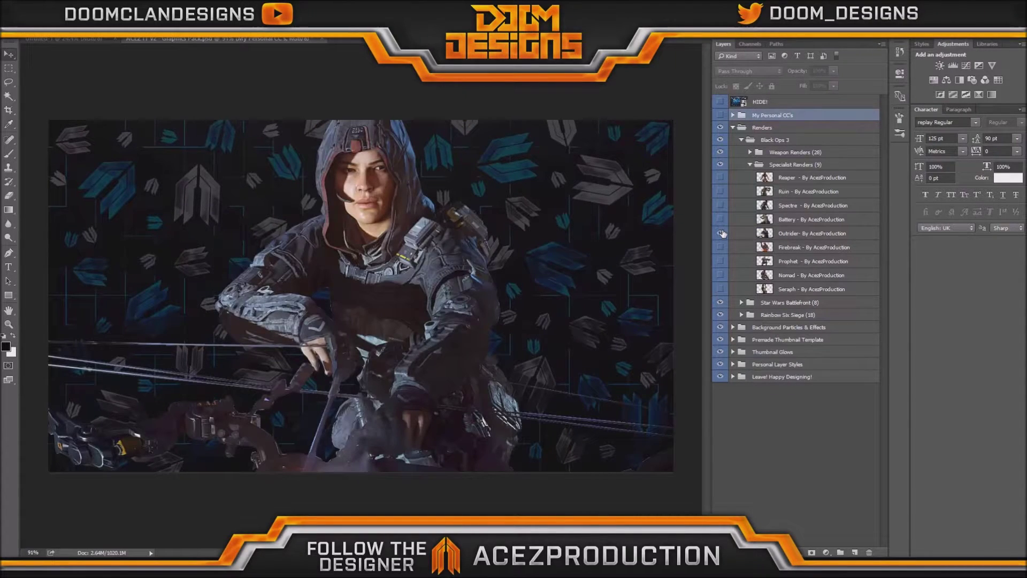
pyautogui.click(721, 234)
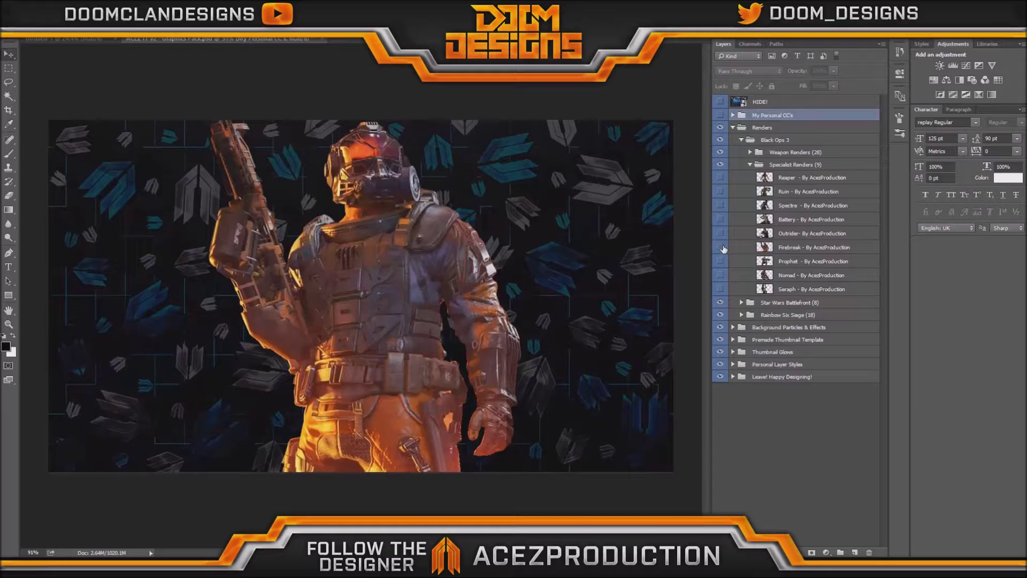
pyautogui.click(721, 247)
pyautogui.click(721, 262)
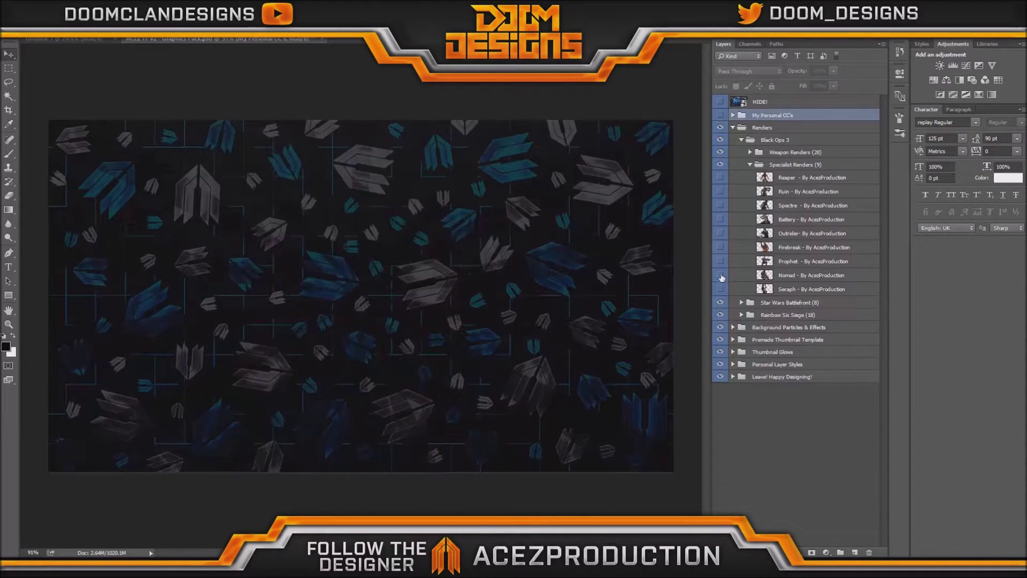
pyautogui.click(721, 276)
pyautogui.click(721, 289)
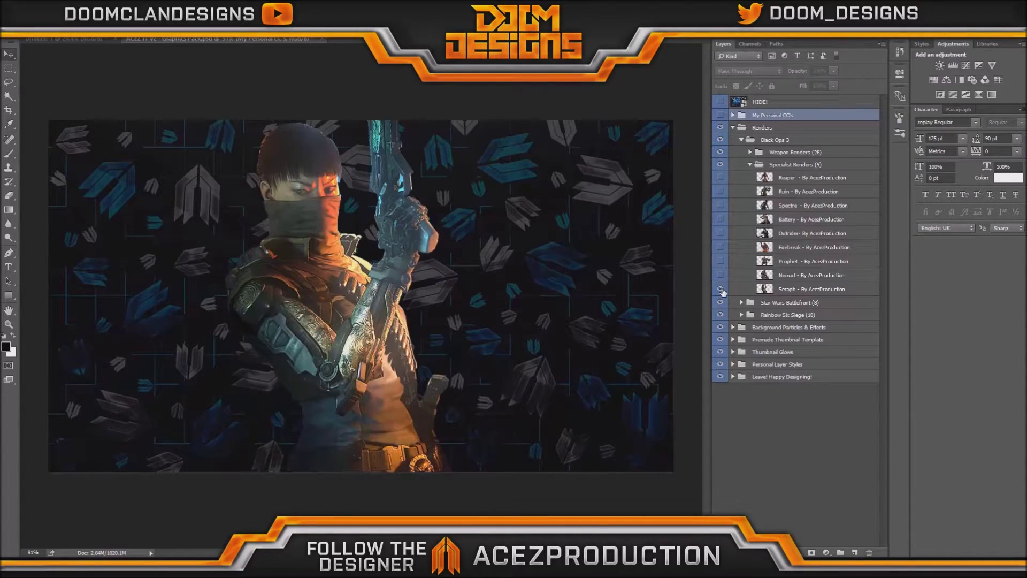
pyautogui.click(750, 164)
pyautogui.click(742, 140)
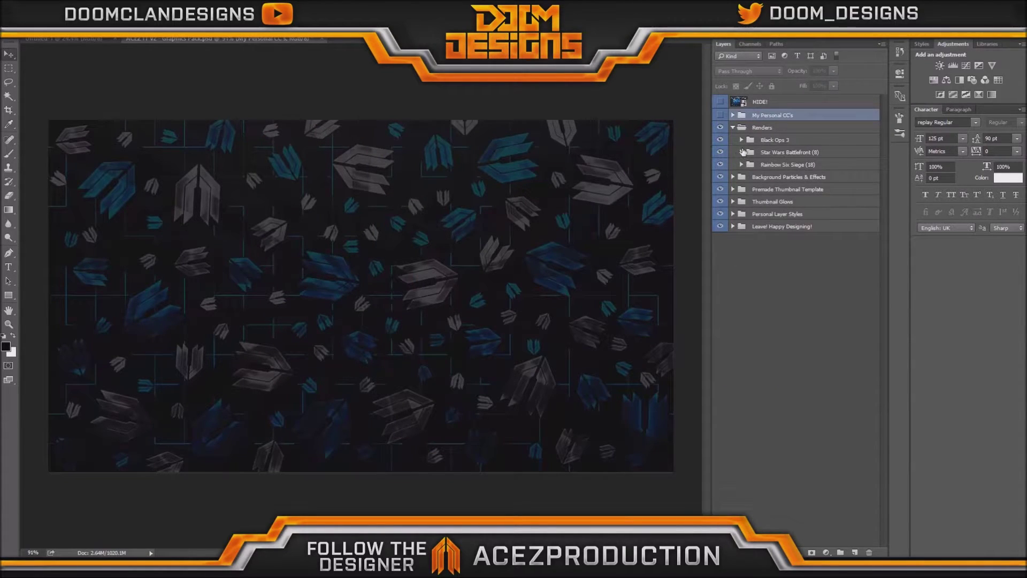
# Open Star Wars Battlefront and preview the Luke, Emperor, Leia and Han renders in turn.
pyautogui.click(741, 152)
pyautogui.click(720, 165)
pyautogui.click(720, 166)
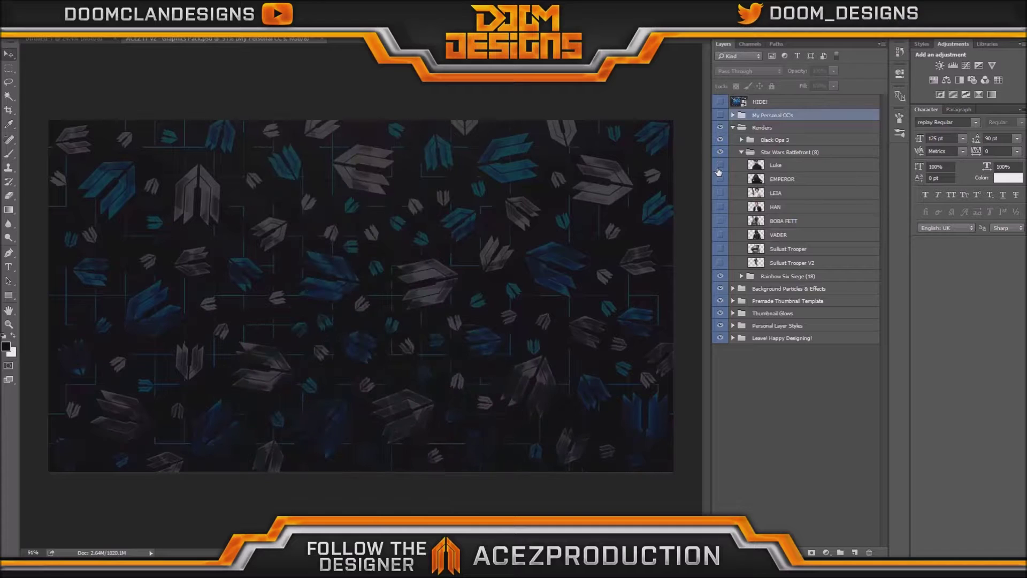
pyautogui.click(719, 178)
pyautogui.click(720, 194)
pyautogui.click(720, 194)
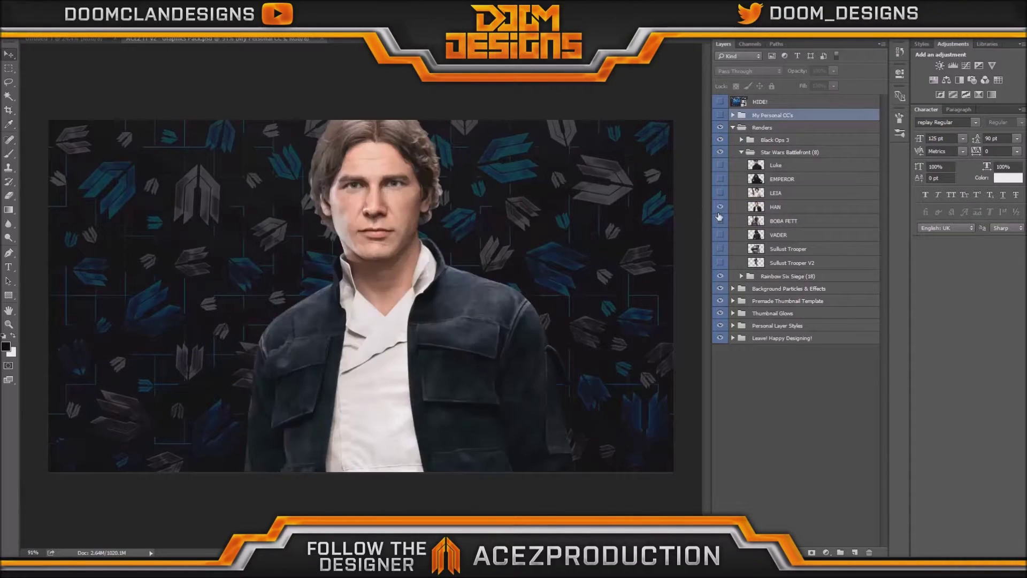
pyautogui.click(720, 207)
# Preview the Boba Fett, Vader, Sullust Trooper and Sullust Trooper V2 renders.
pyautogui.click(719, 221)
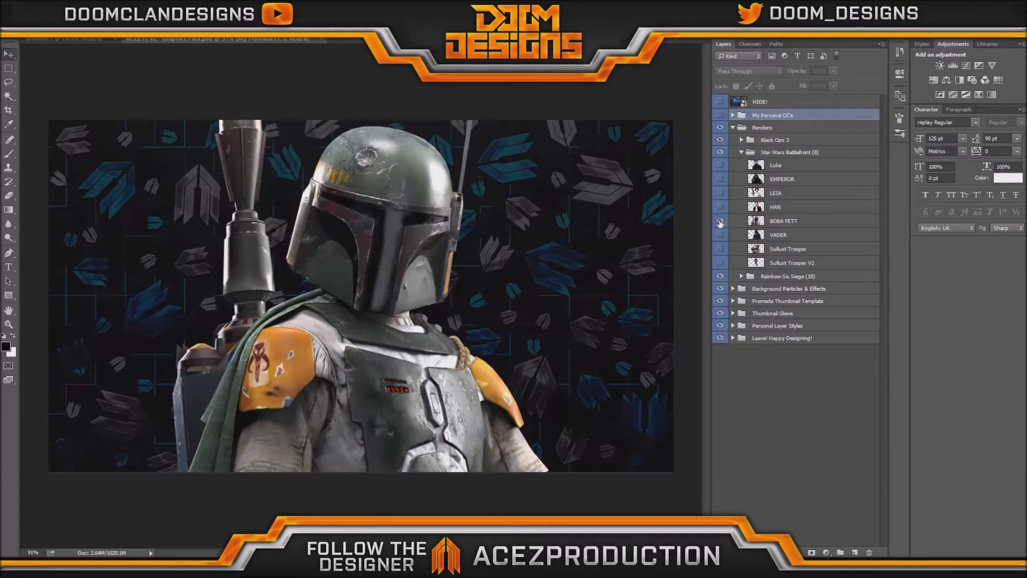
pyautogui.click(721, 235)
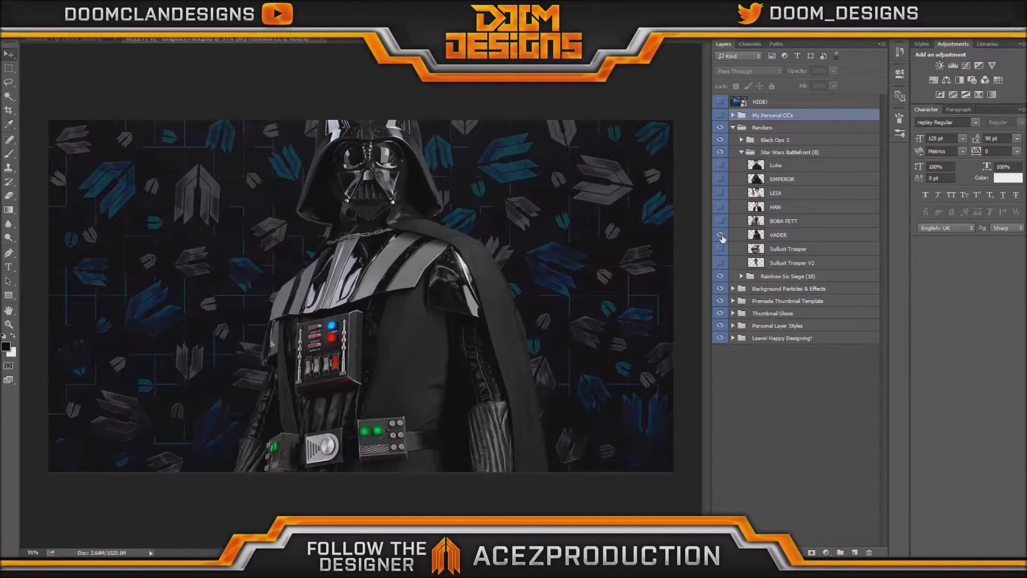
pyautogui.click(720, 235)
pyautogui.click(721, 249)
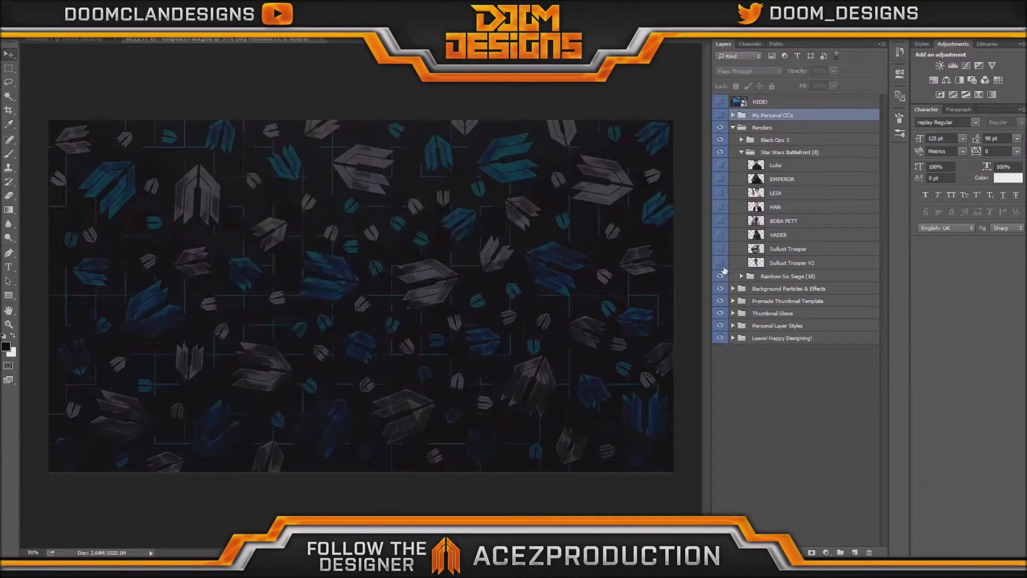
pyautogui.click(721, 263)
# Open Rainbow Six Siege and preview the Kapkan, Glaz, Sledge and Montagne attacker renders.
pyautogui.click(742, 152)
pyautogui.click(720, 177)
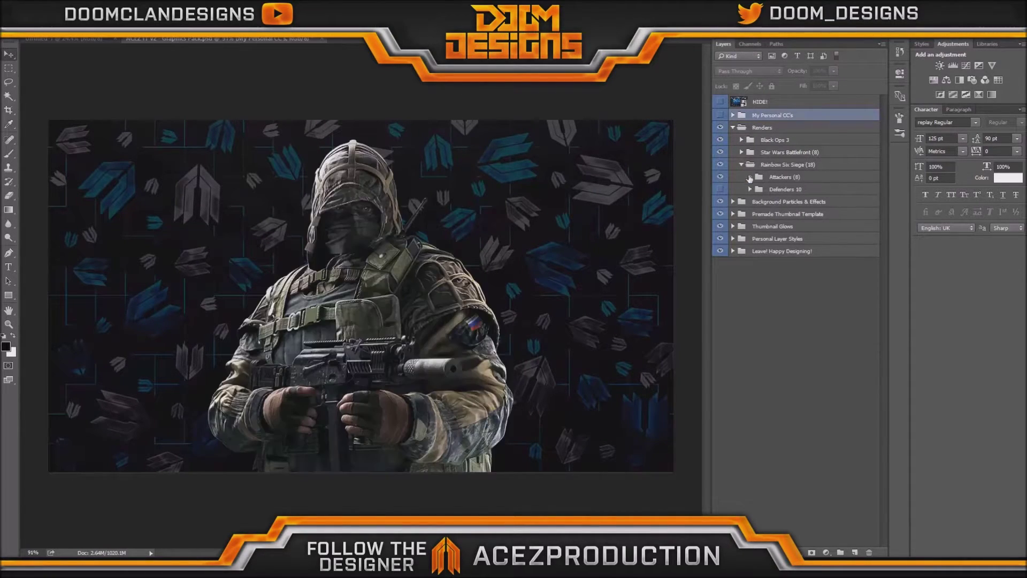
pyautogui.click(720, 189)
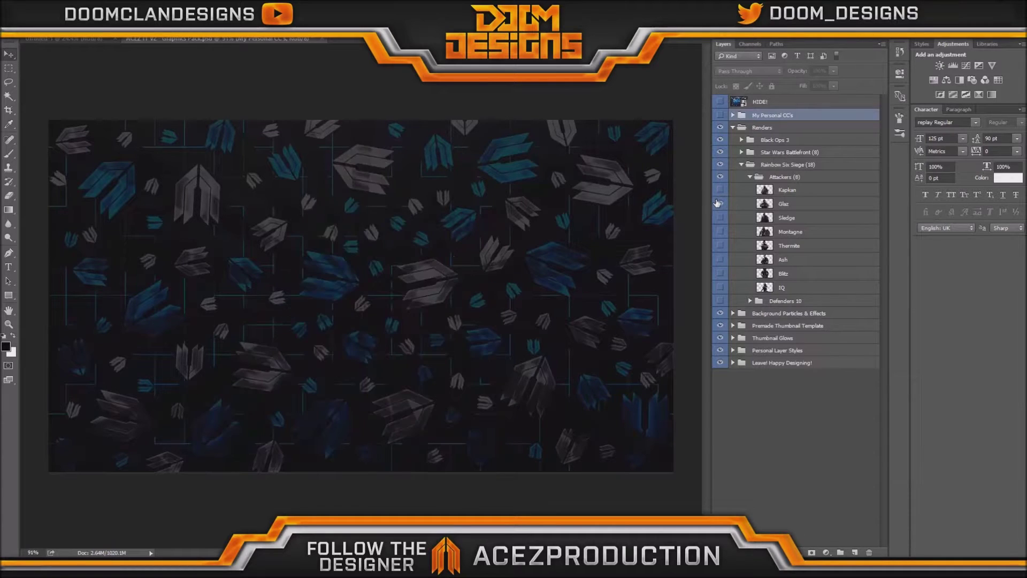
pyautogui.click(720, 204)
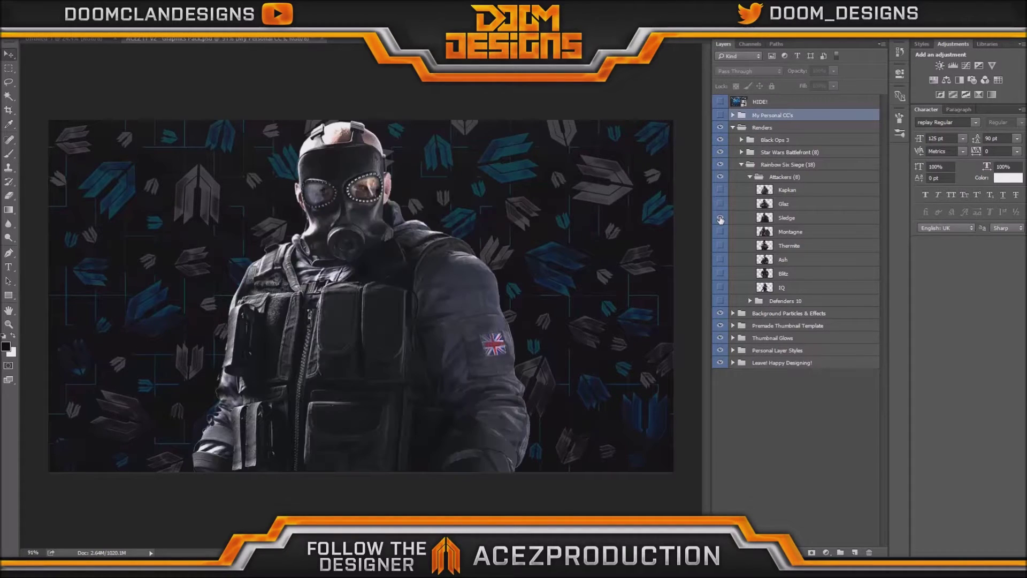
pyautogui.click(720, 218)
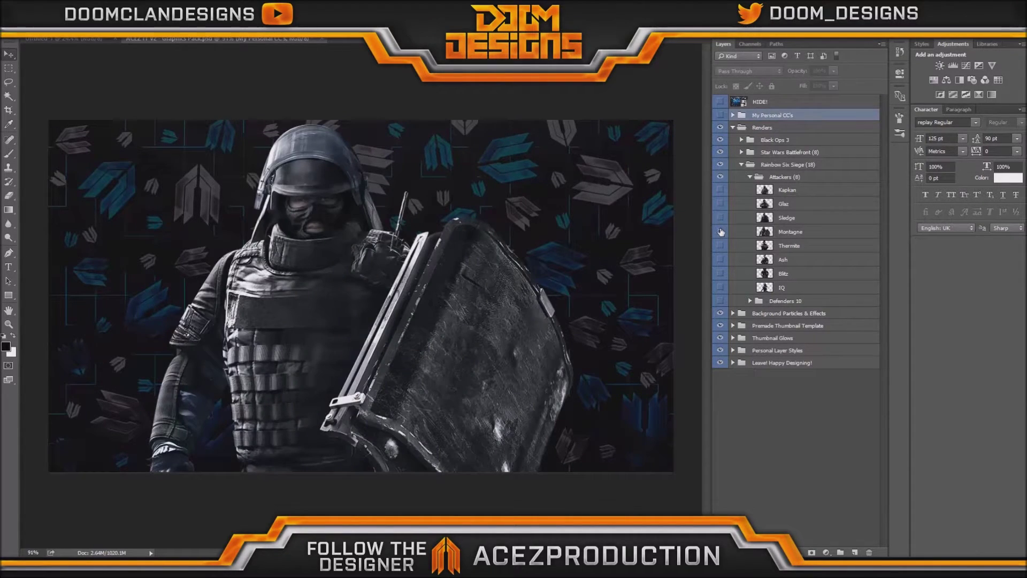
pyautogui.click(721, 231)
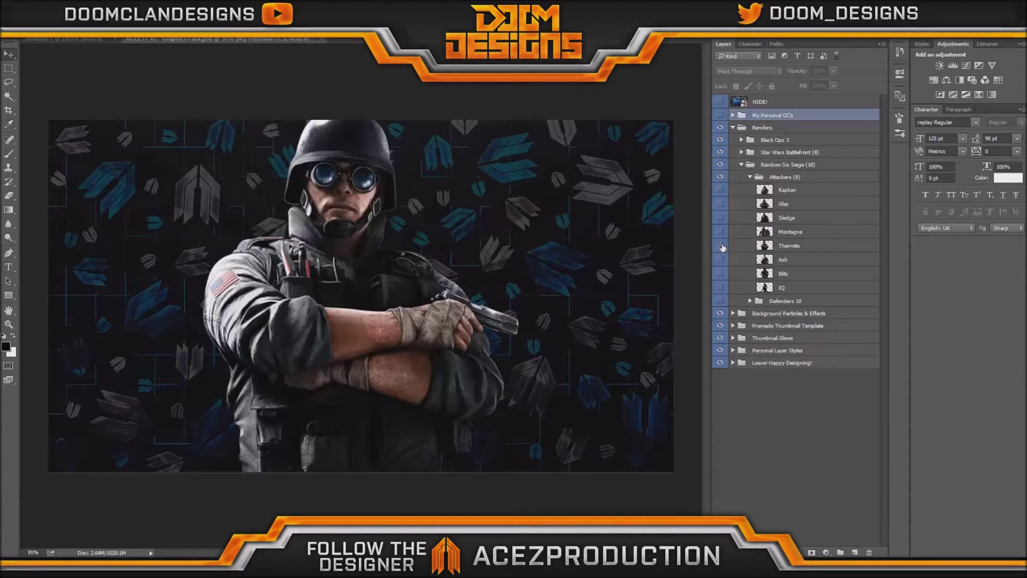
# Preview the Thermite, Ash, Blitz and IQ attacker renders, then hide IQ.
pyautogui.click(721, 246)
pyautogui.click(721, 260)
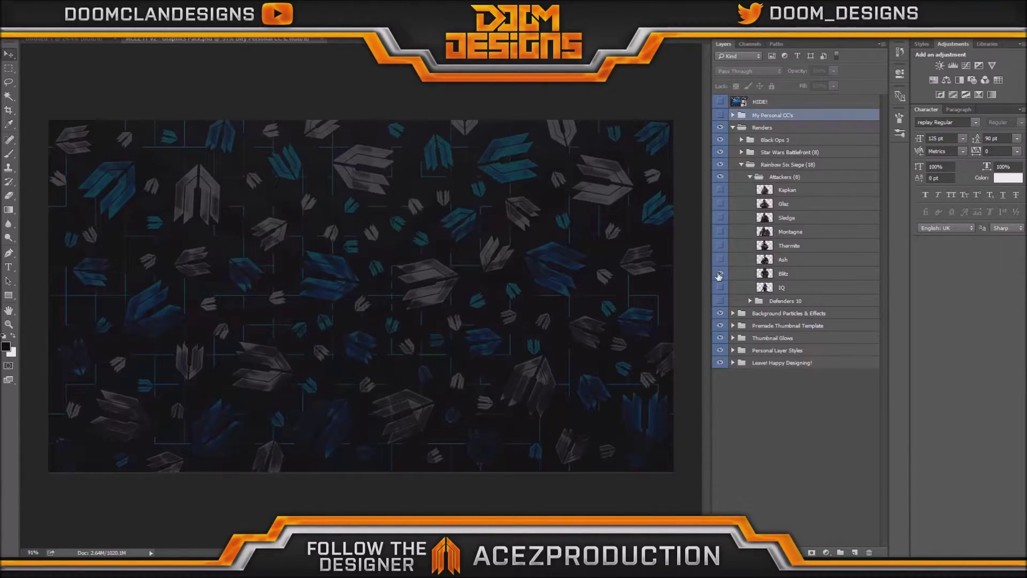
pyautogui.click(720, 274)
pyautogui.click(720, 274)
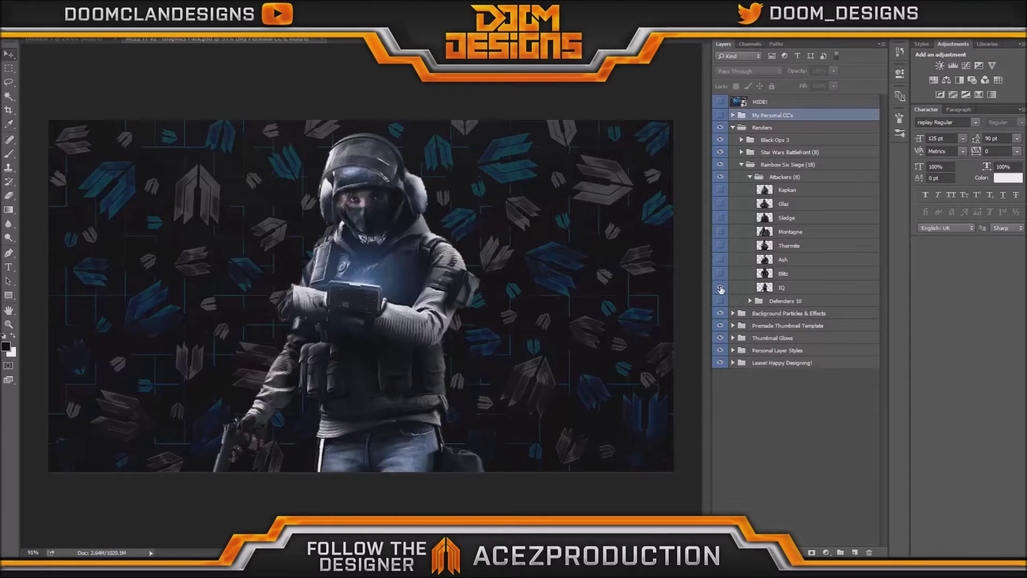
pyautogui.click(720, 288)
# Open Defenders 10 and preview the Thatcher, Tachanka, Castle and Doc renders.
pyautogui.click(751, 177)
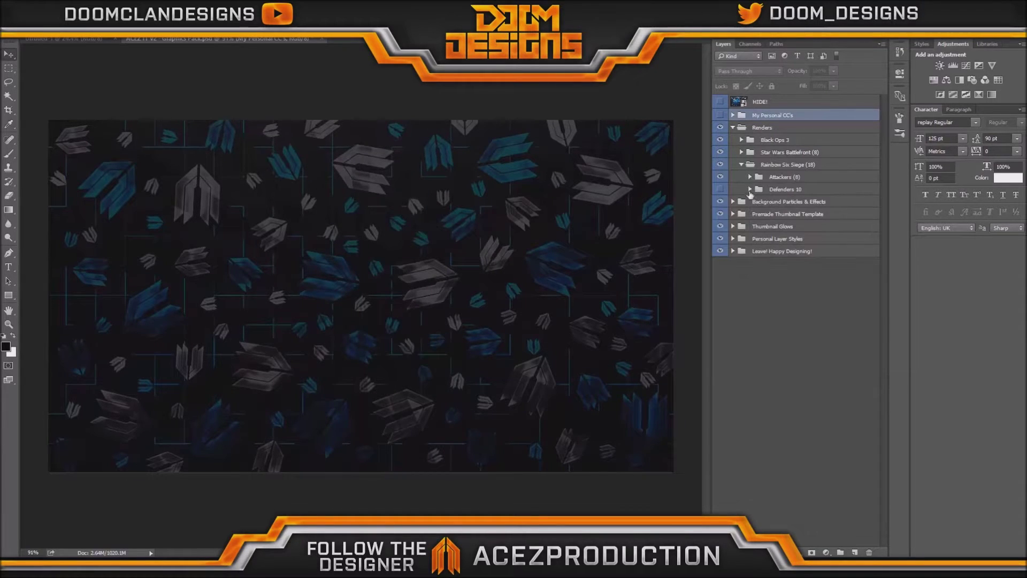
pyautogui.click(750, 189)
pyautogui.click(721, 189)
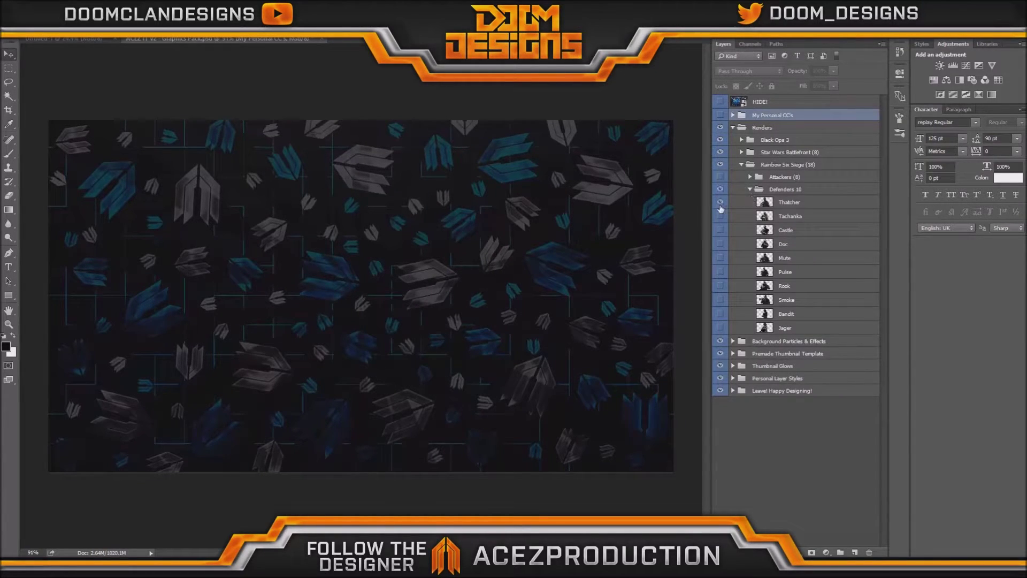
pyautogui.click(720, 201)
pyautogui.click(720, 216)
pyautogui.click(720, 216)
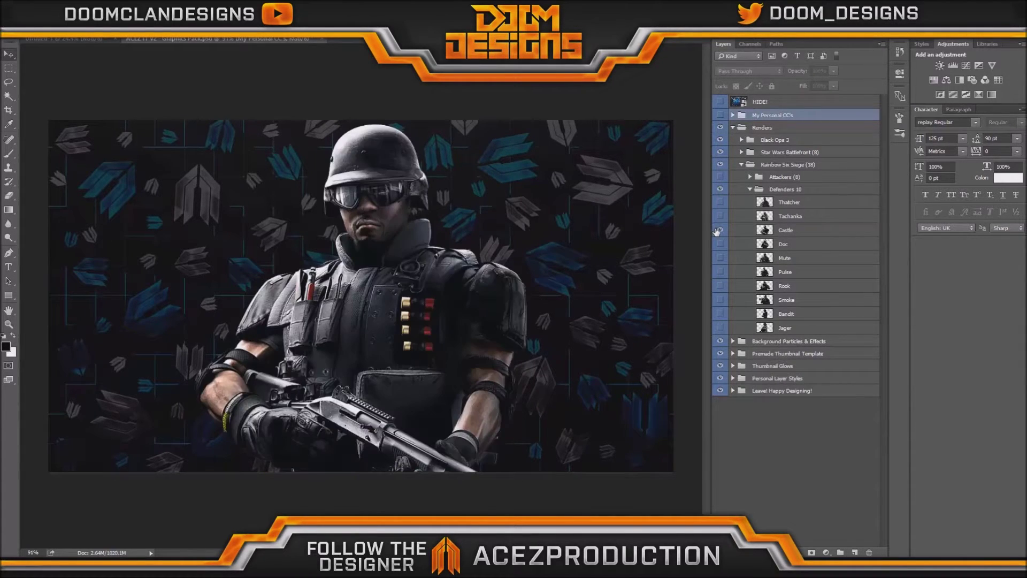
pyautogui.click(720, 230)
# Preview Mute, Pulse, Rook, Smoke, Bandit and Jager, then collapse Defenders 10 and Rainbow Six Siege.
pyautogui.click(720, 244)
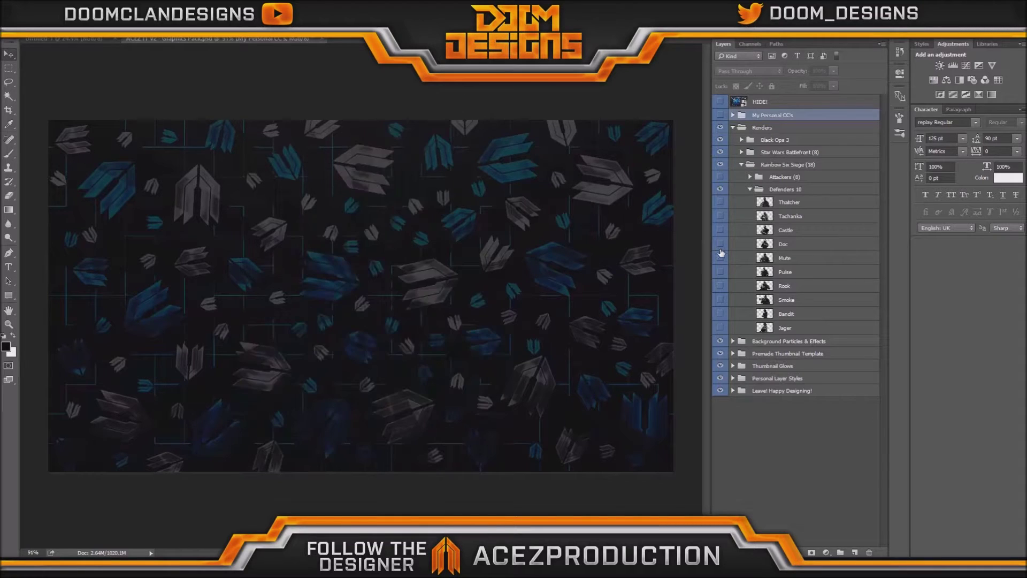
pyautogui.click(720, 258)
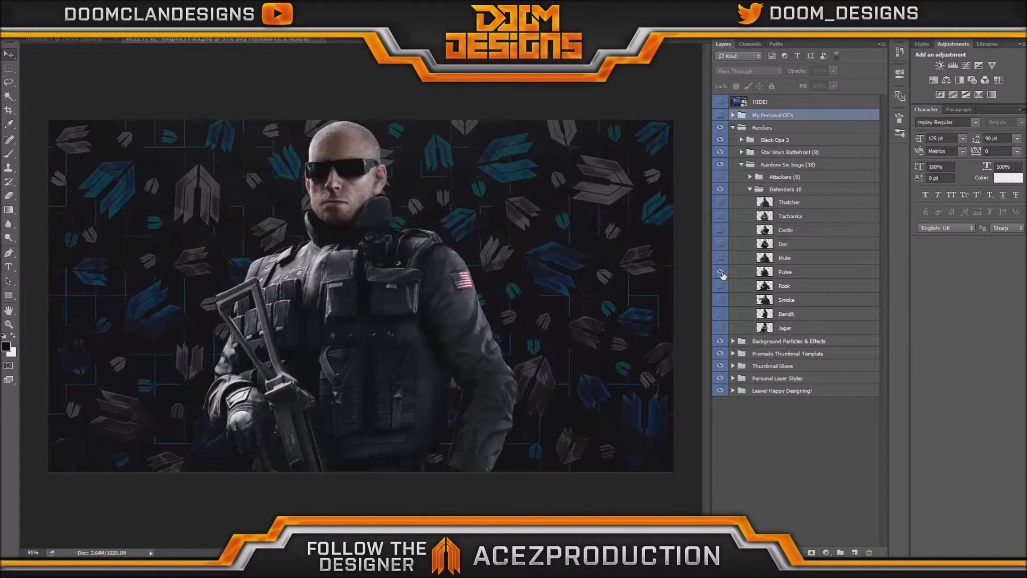
pyautogui.click(720, 272)
pyautogui.click(720, 286)
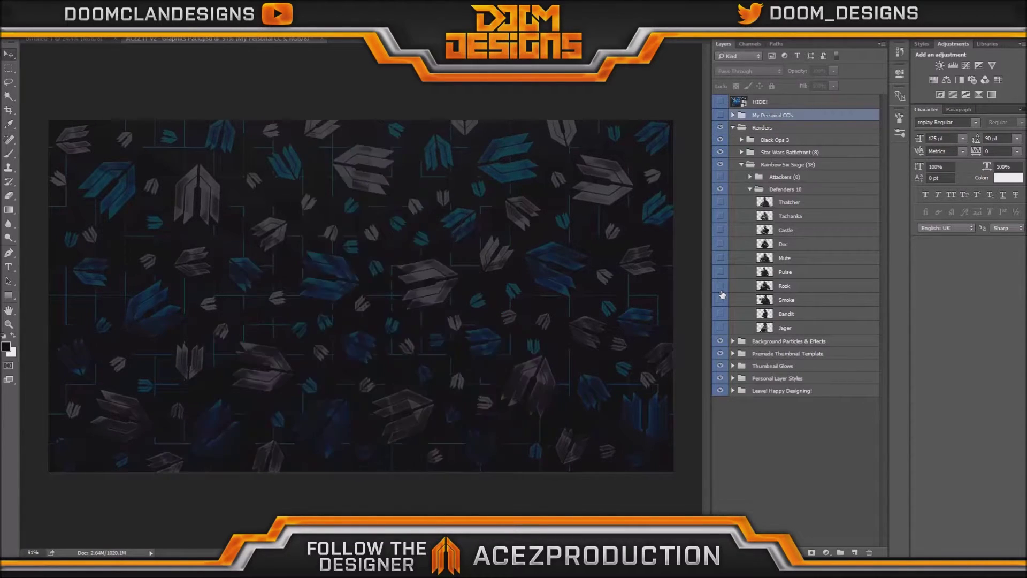
pyautogui.click(720, 300)
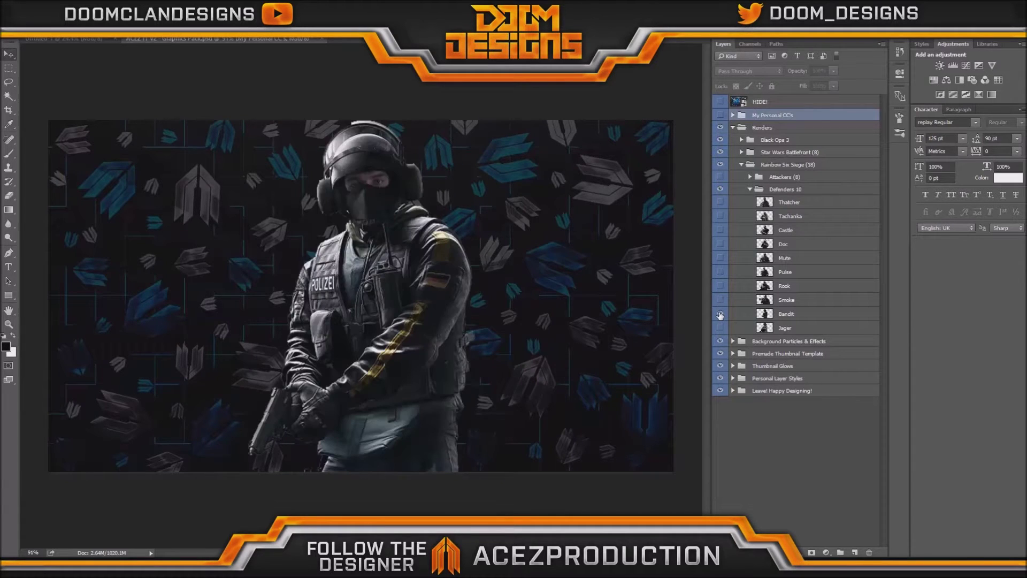
pyautogui.click(720, 313)
pyautogui.click(721, 327)
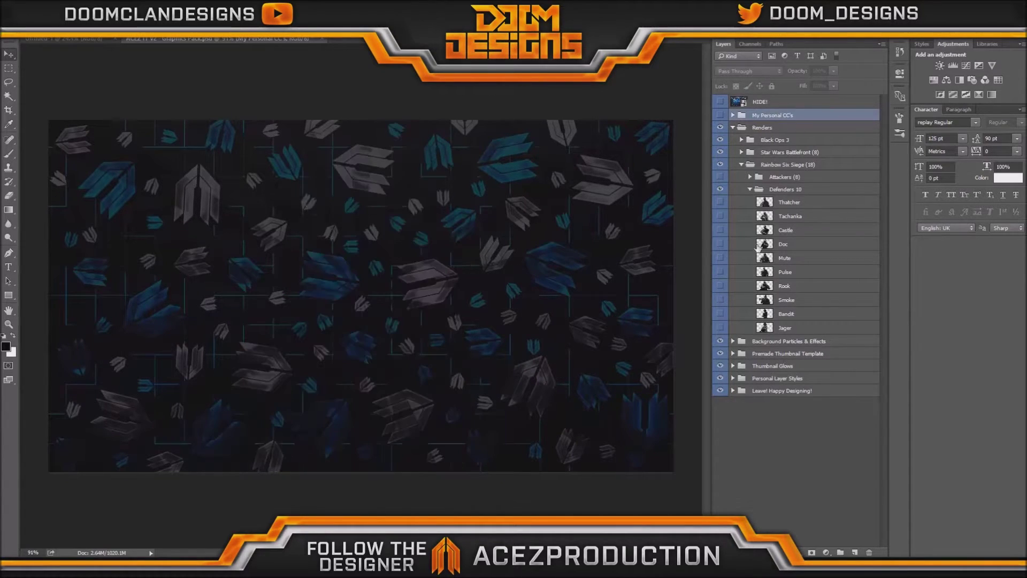
pyautogui.click(750, 189)
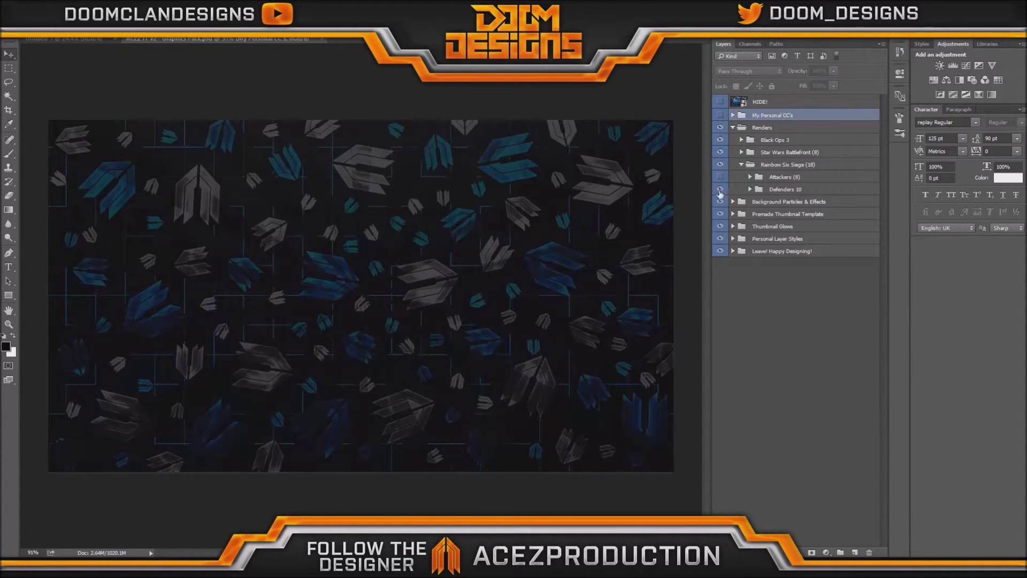
pyautogui.click(742, 165)
# Turn on the blue swirl background effects and the CC V2 colour grade.
pyautogui.click(739, 178)
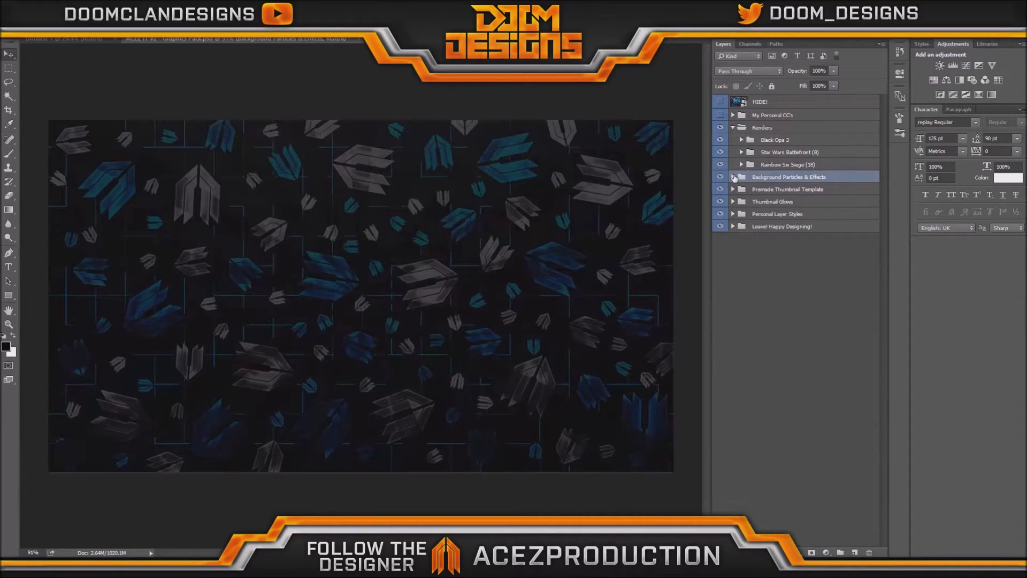
pyautogui.click(734, 177)
pyautogui.click(720, 239)
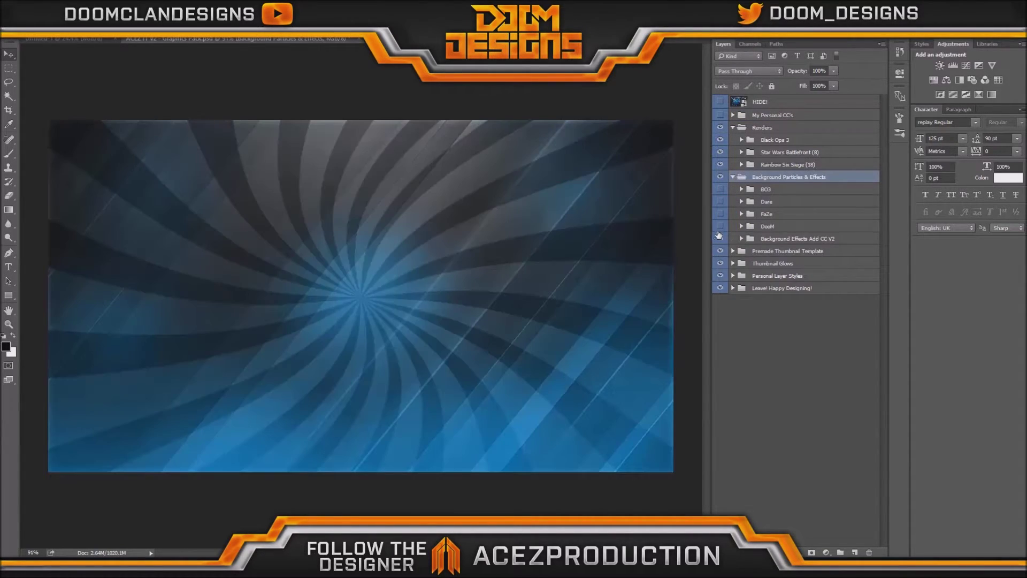
pyautogui.click(733, 115)
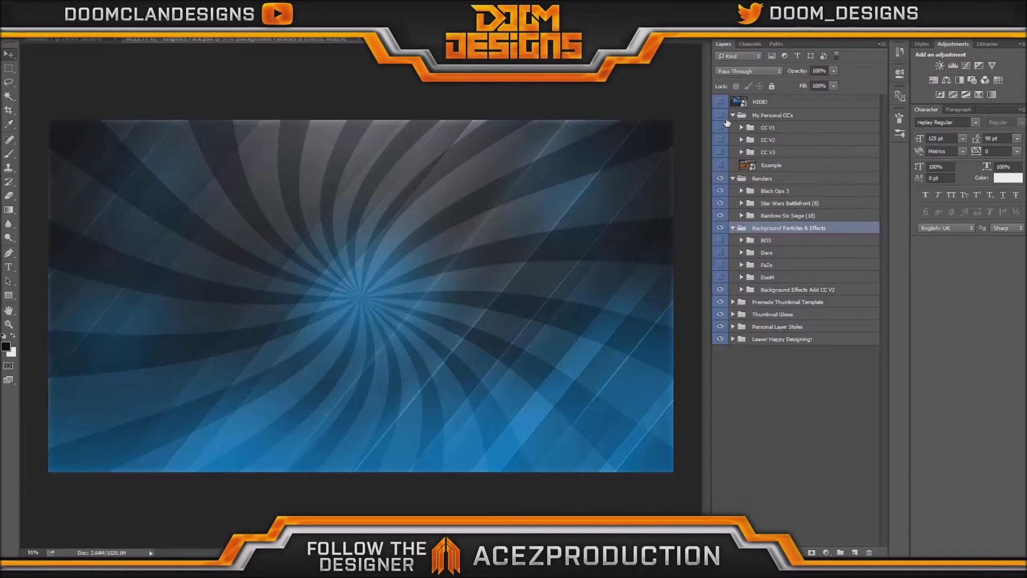
pyautogui.click(720, 140)
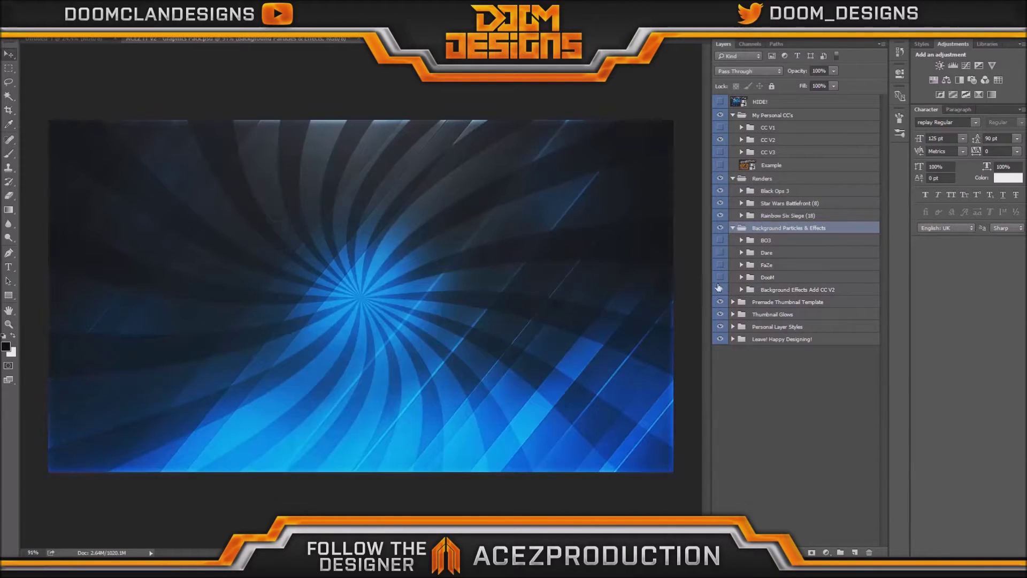
# Look inside the DooM and BO3 particle groups and preview the BO3 particles.
pyautogui.click(742, 278)
pyautogui.click(742, 241)
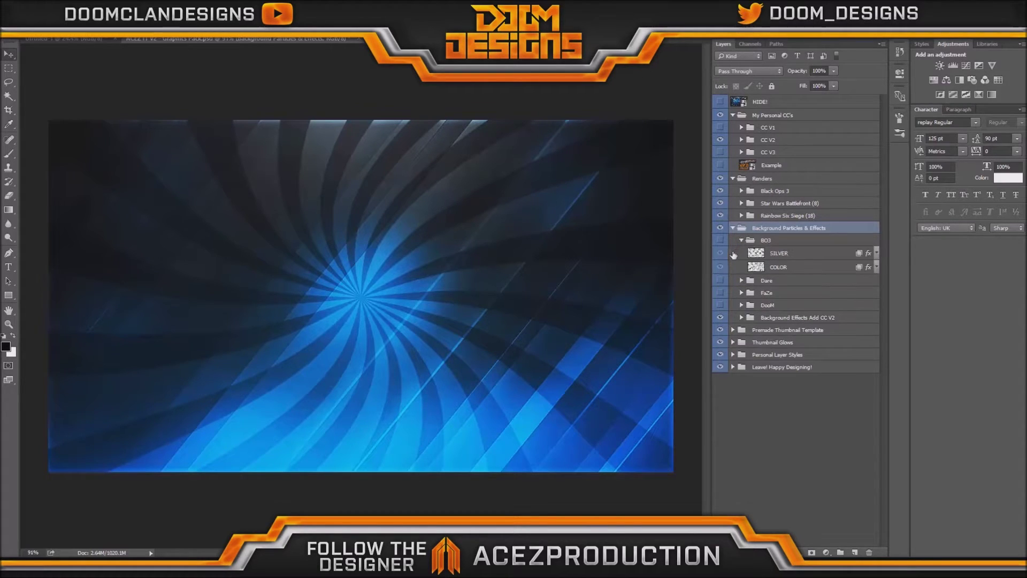
pyautogui.click(720, 241)
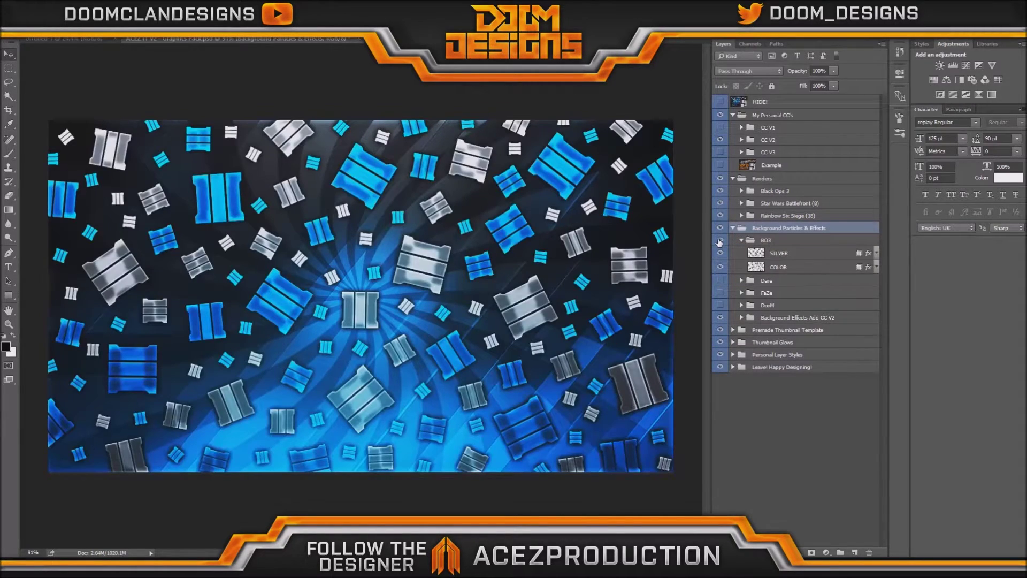
pyautogui.click(720, 241)
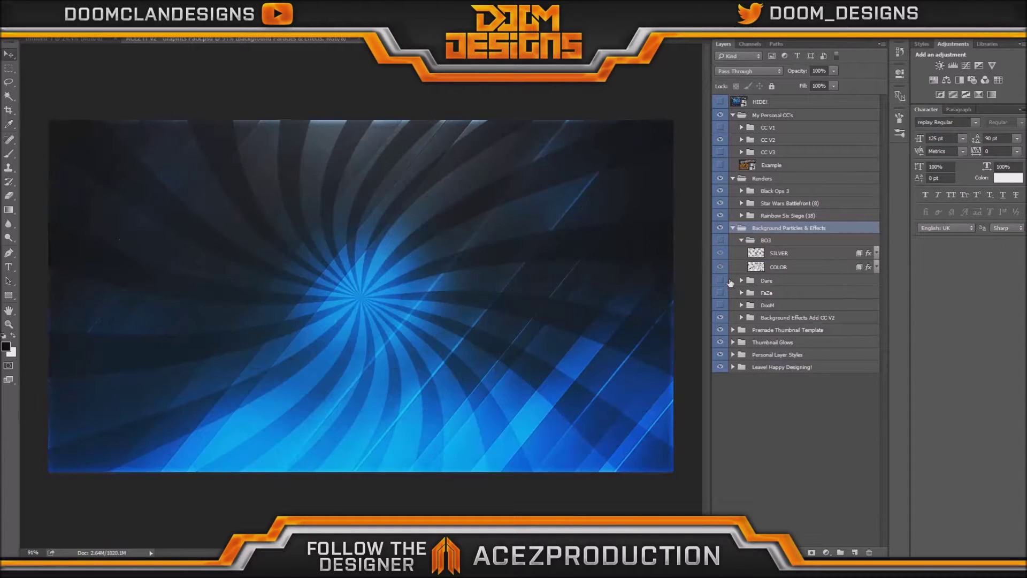
# Preview the Dare, FaZe and DooM logo particle sets one at a time.
pyautogui.click(721, 281)
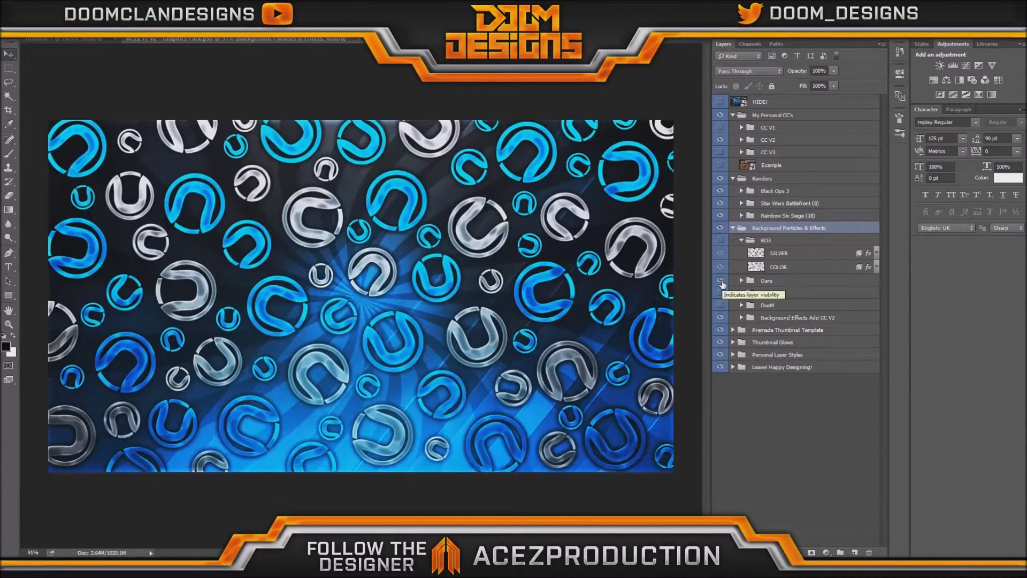
pyautogui.click(720, 280)
pyautogui.click(720, 294)
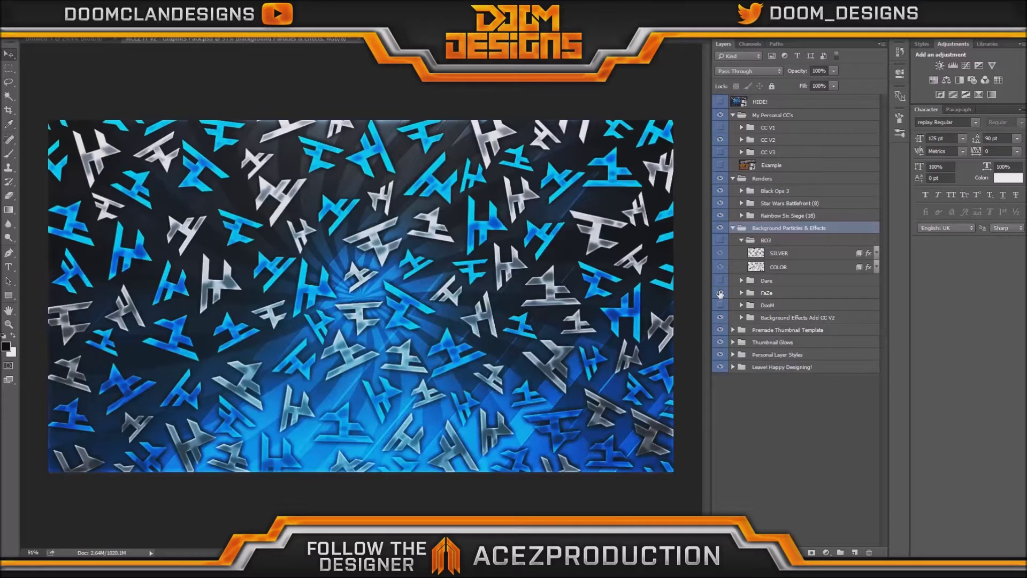
pyautogui.click(720, 294)
pyautogui.click(720, 305)
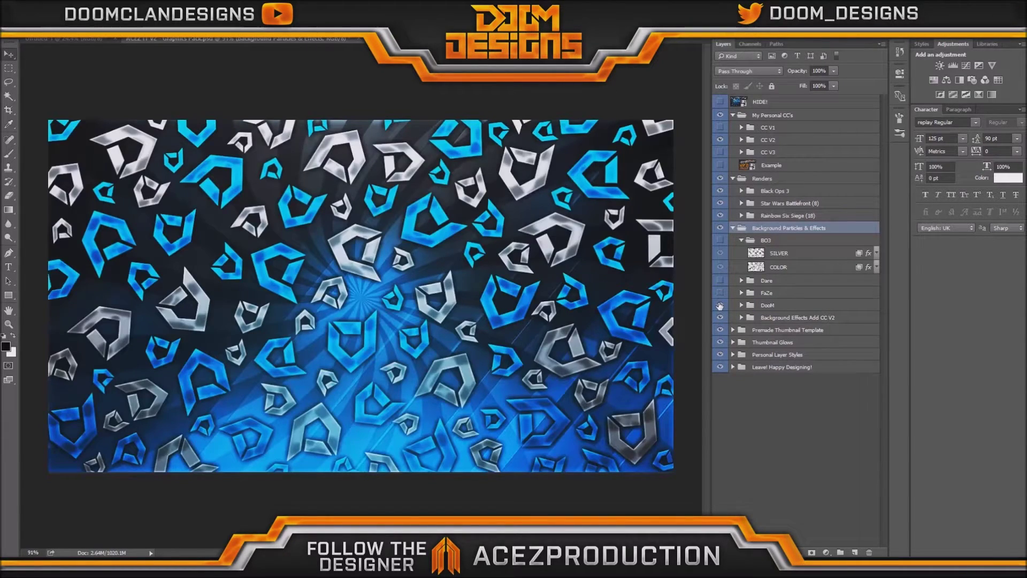
pyautogui.click(741, 240)
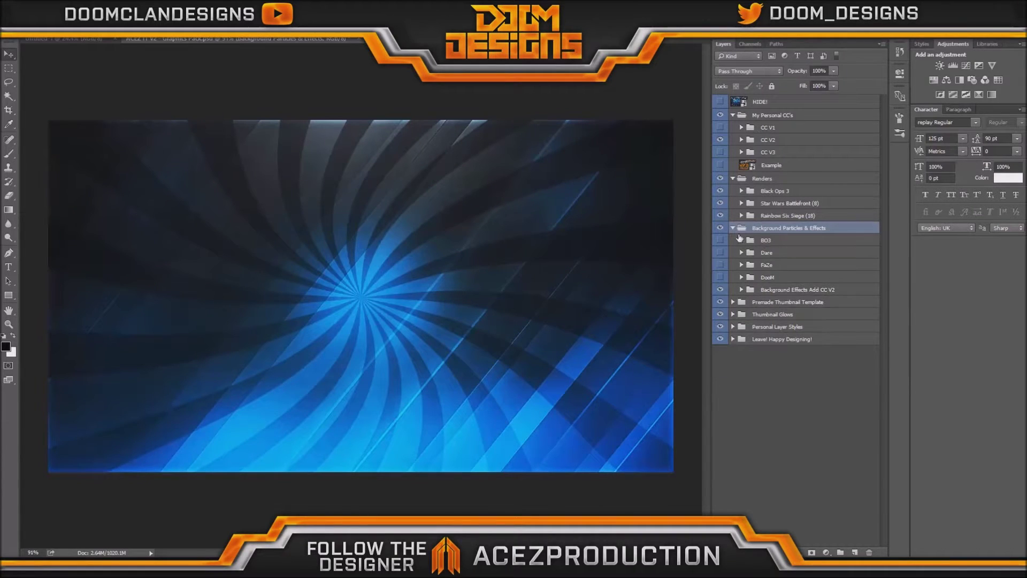
# Turn off CC V2 and the blue swirl effects, collapsing My Personal CC's and Background Particles & Effects.
pyautogui.click(734, 229)
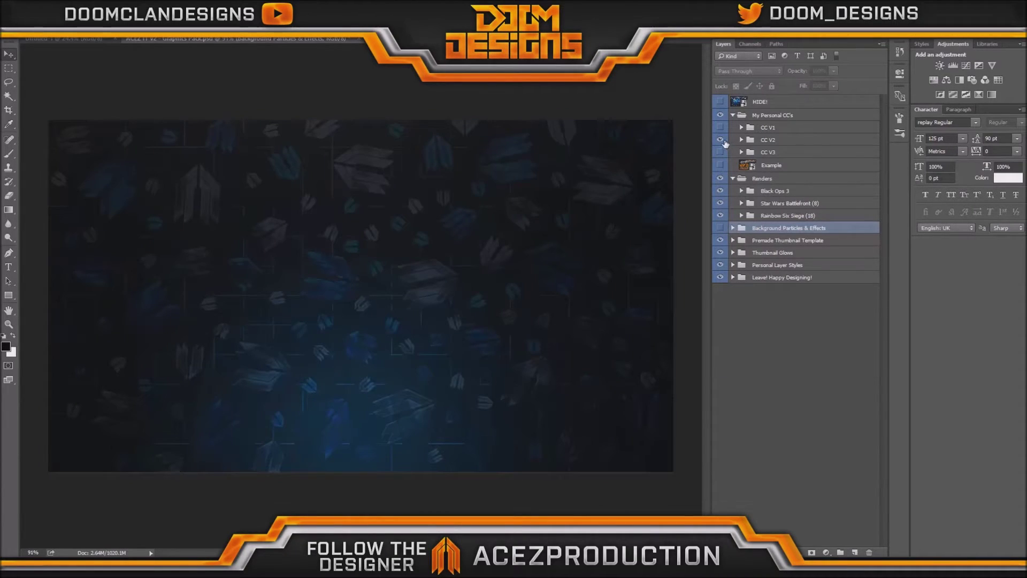
pyautogui.click(720, 139)
pyautogui.click(733, 115)
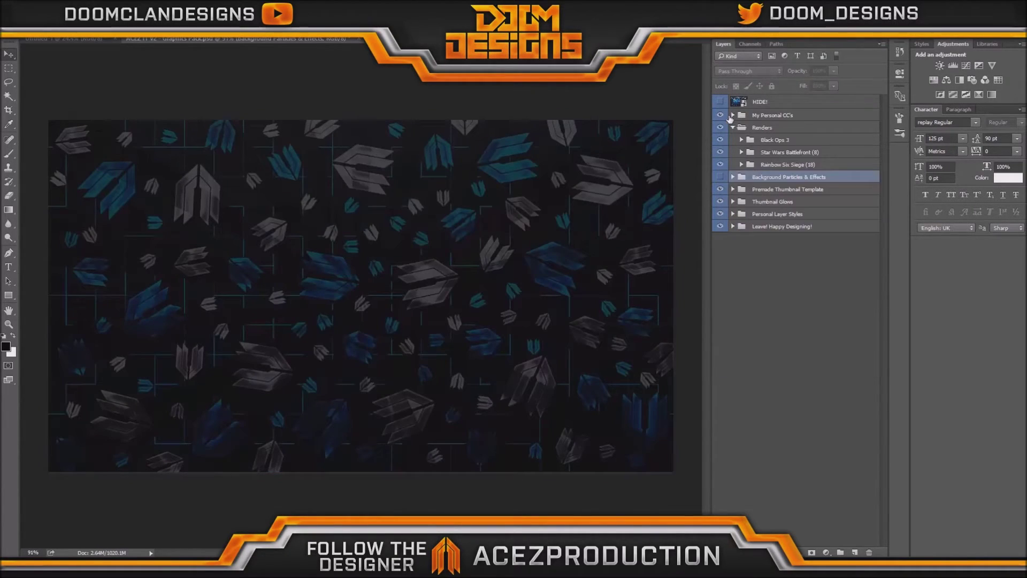
pyautogui.click(720, 176)
pyautogui.click(719, 240)
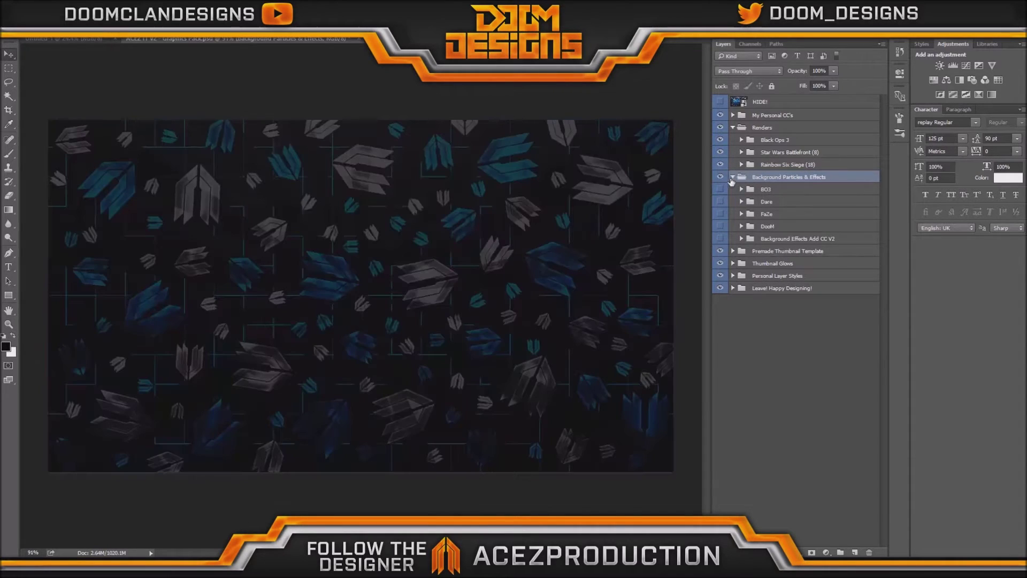
pyautogui.click(733, 177)
# Show the FREE TEMPLATE thumbnail and browse its Acez CC and Background Effects & Options folders.
pyautogui.click(733, 190)
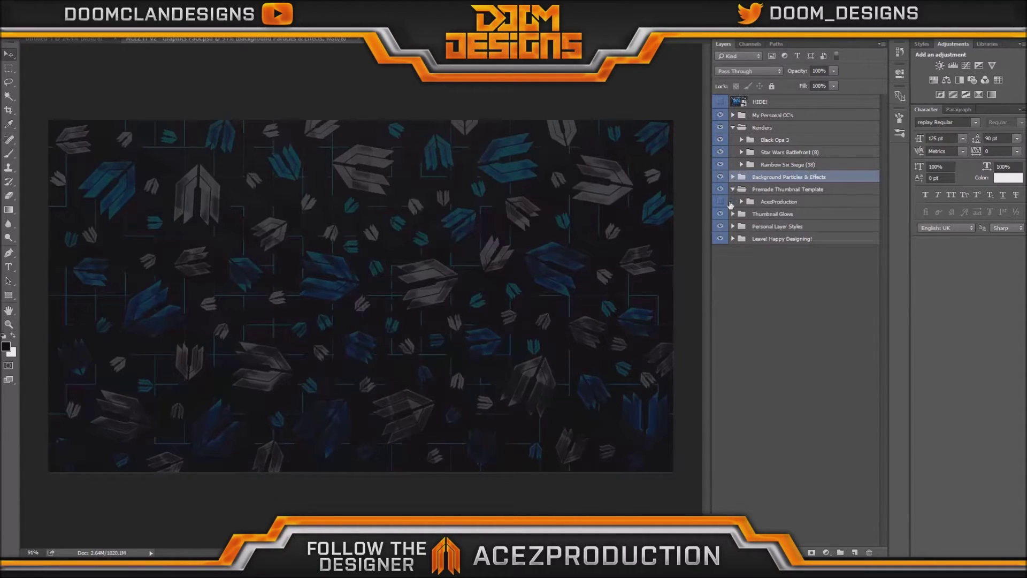
pyautogui.click(720, 203)
pyautogui.click(742, 202)
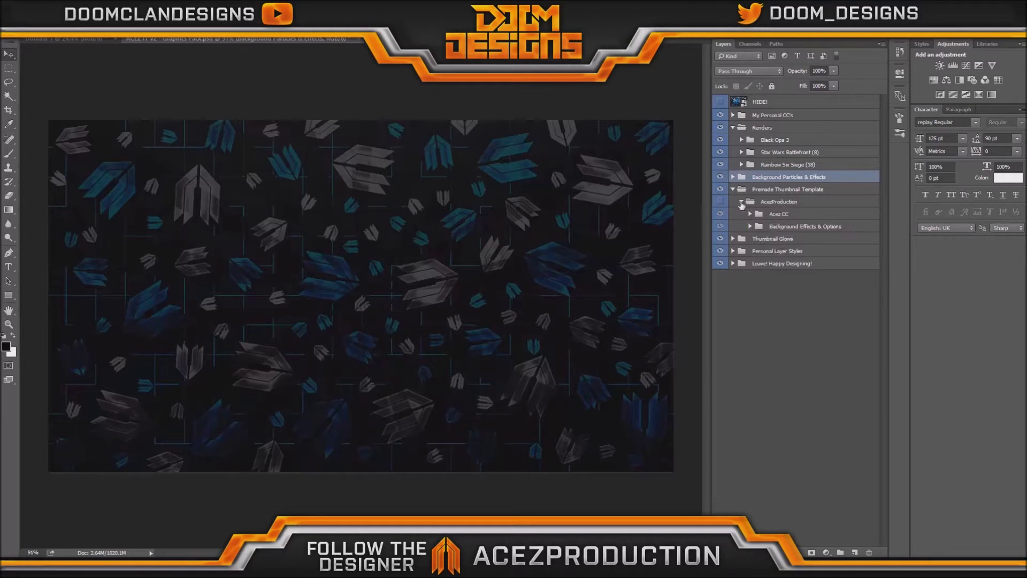
pyautogui.click(720, 201)
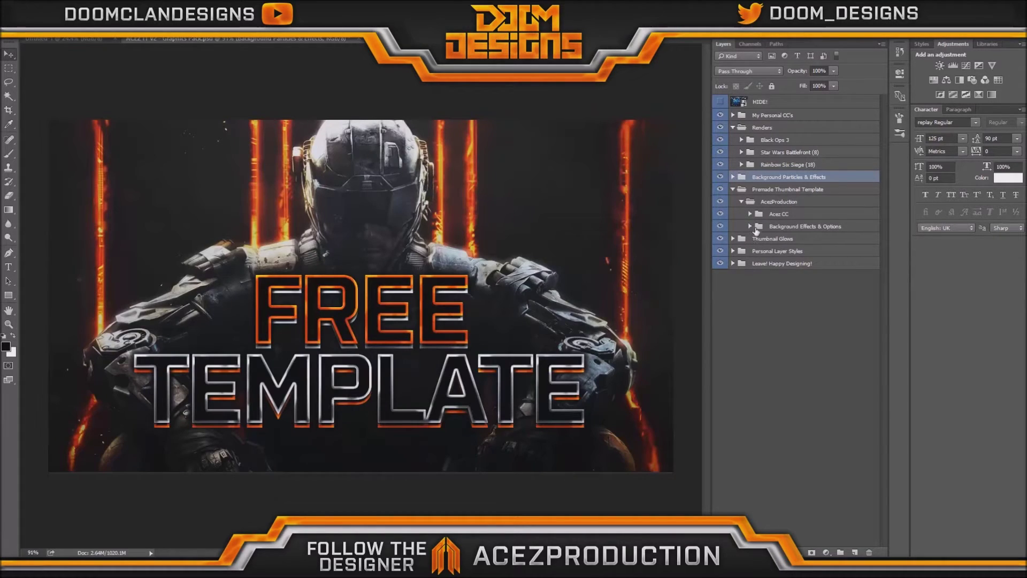
pyautogui.click(750, 227)
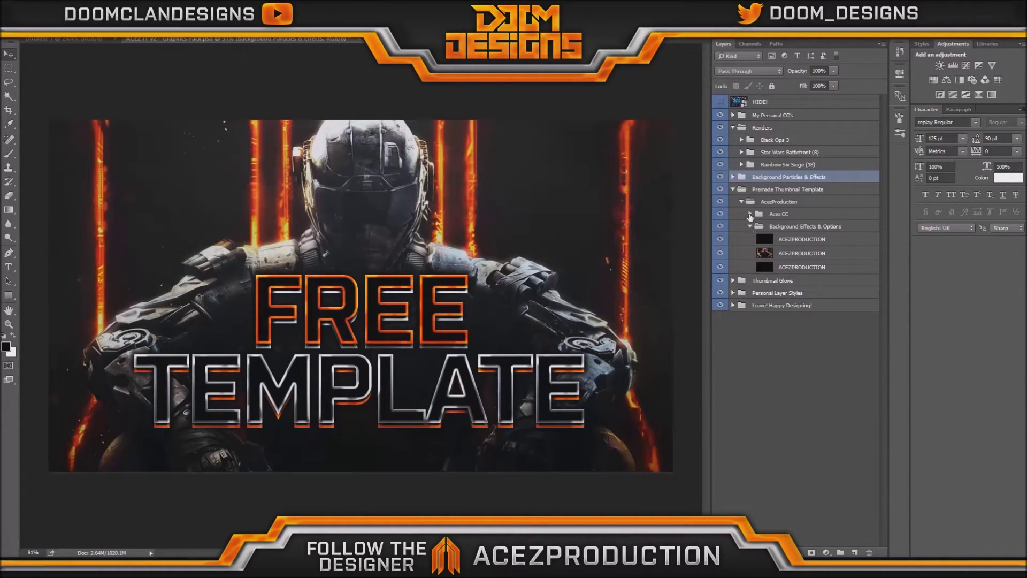
pyautogui.click(750, 214)
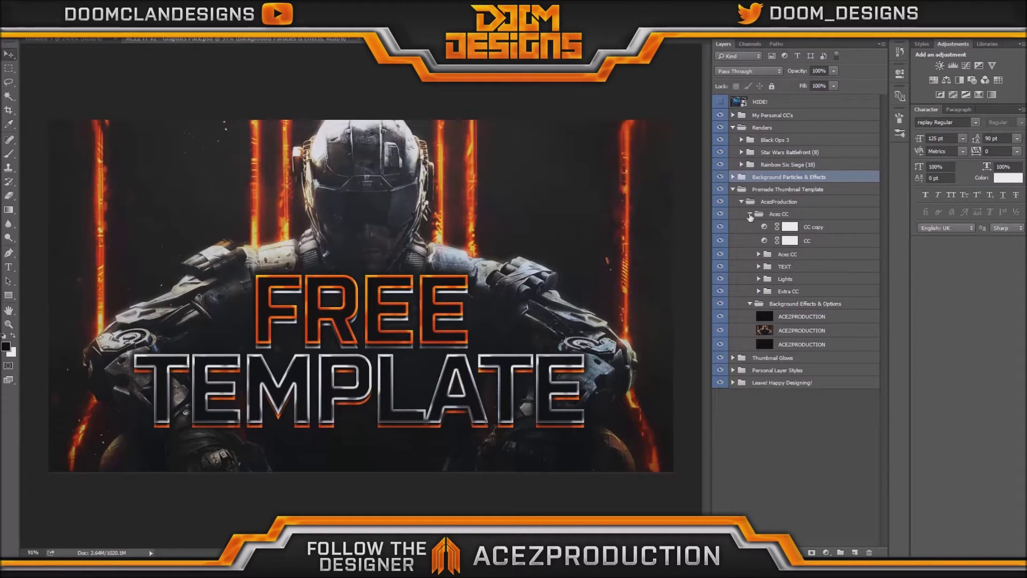
pyautogui.click(750, 214)
pyautogui.click(750, 226)
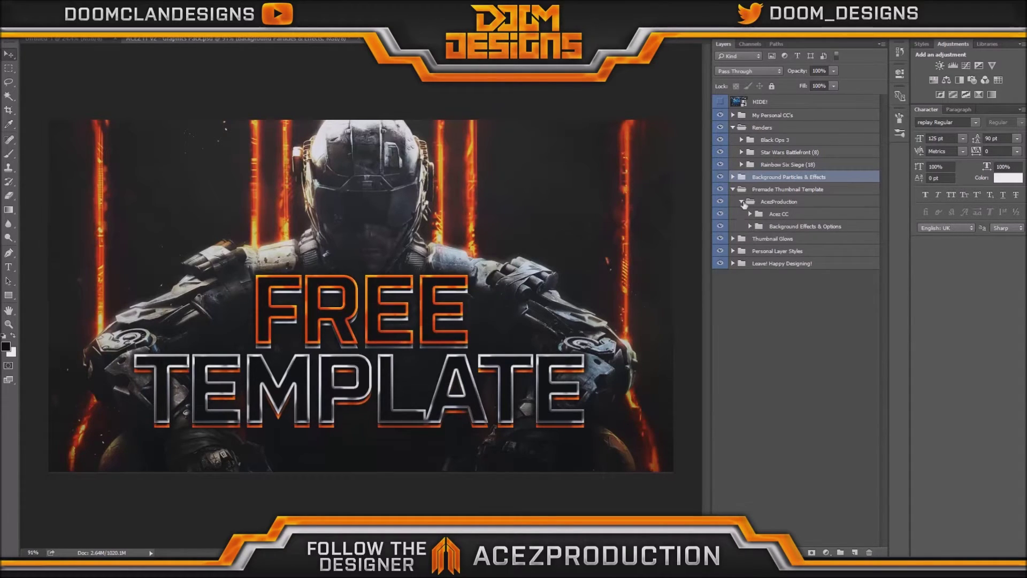
pyautogui.click(741, 201)
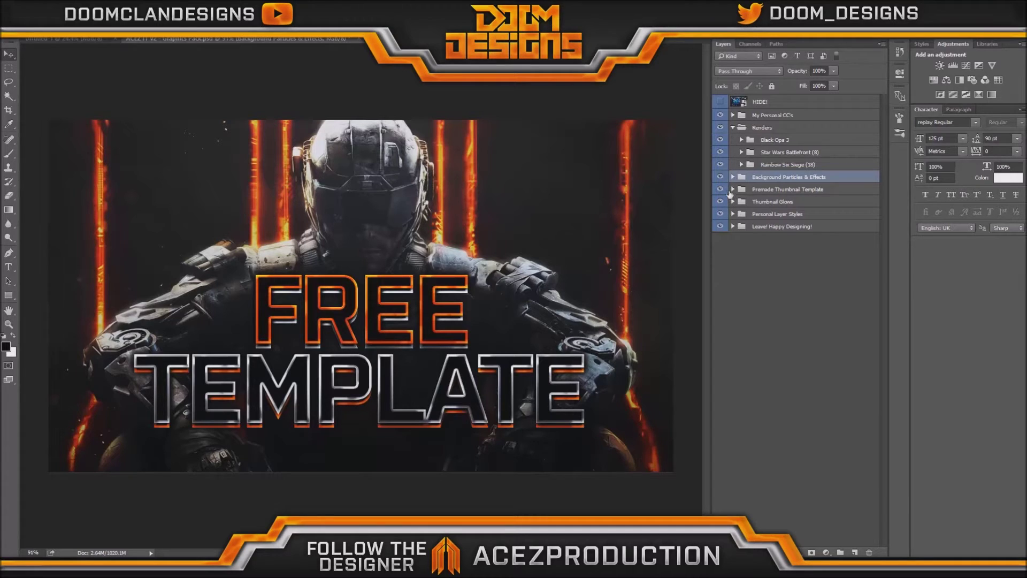
# Hide the AcezProduction FREE TEMPLATE artwork in Premade Thumbnail Template.
pyautogui.click(732, 181)
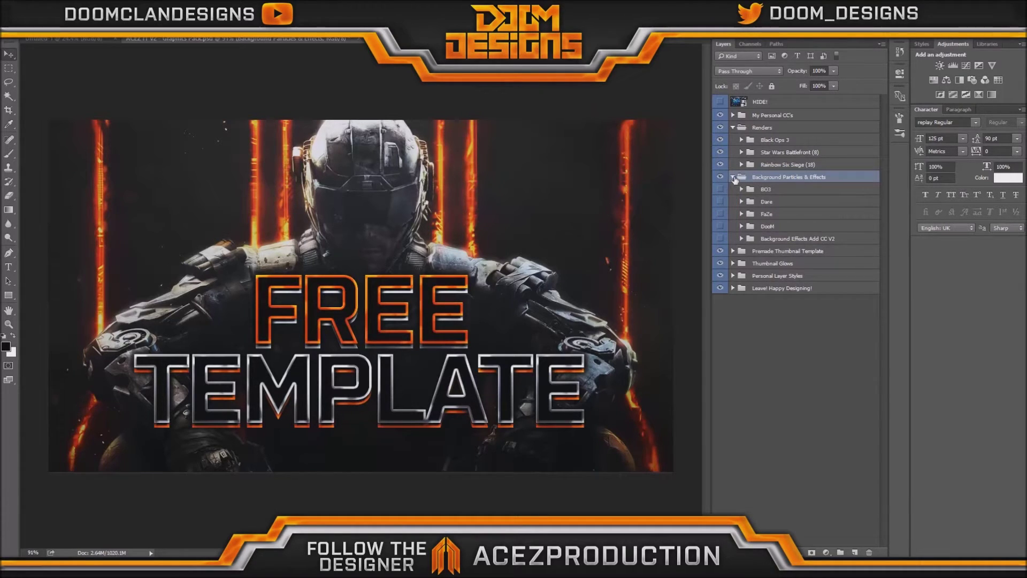
pyautogui.click(733, 176)
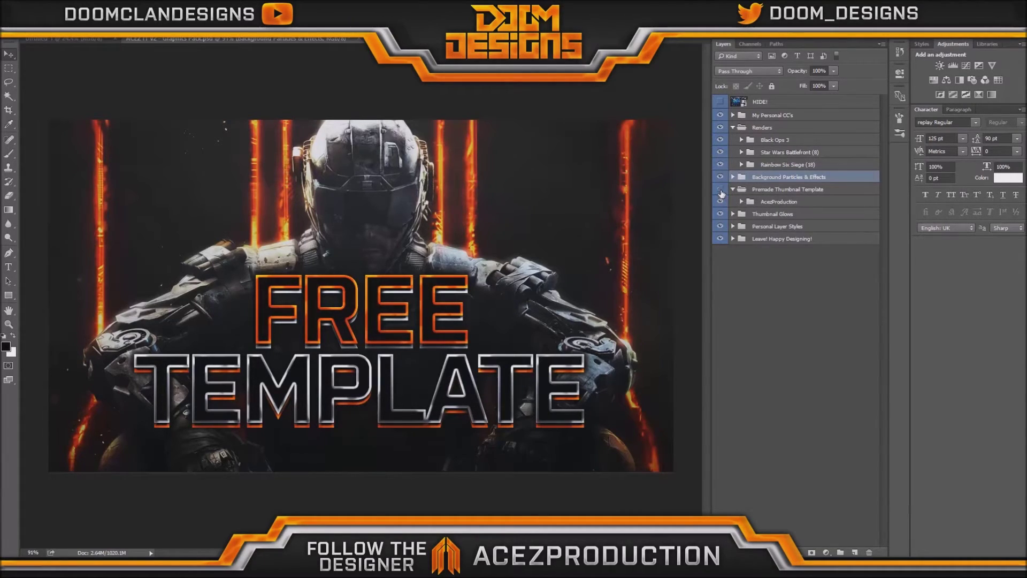
pyautogui.click(720, 191)
pyautogui.click(720, 190)
# Preview the Copy Layer Style V1 and V2 rifle glows in Weapon Glows, then hide both.
pyautogui.click(733, 189)
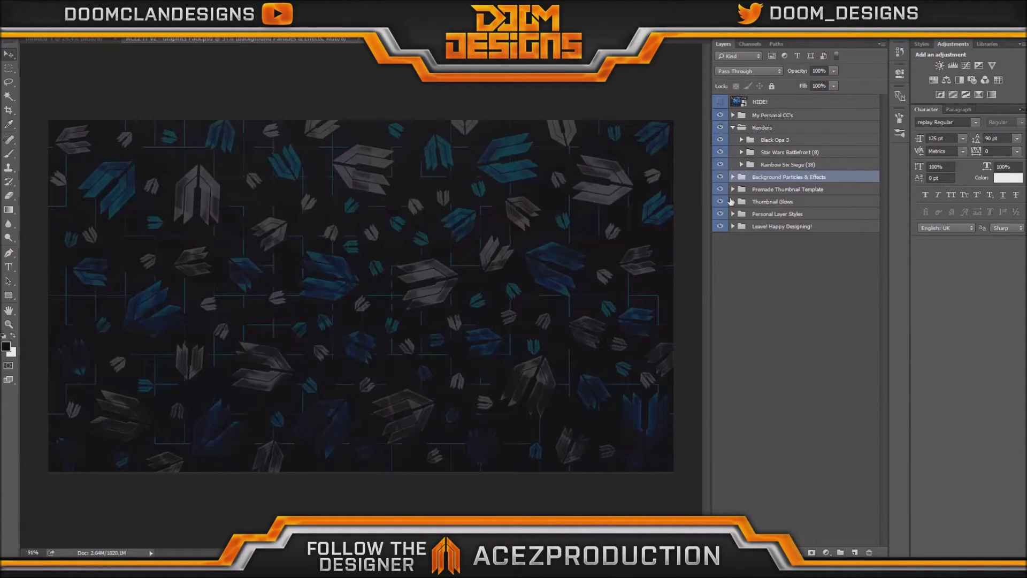
pyautogui.click(733, 201)
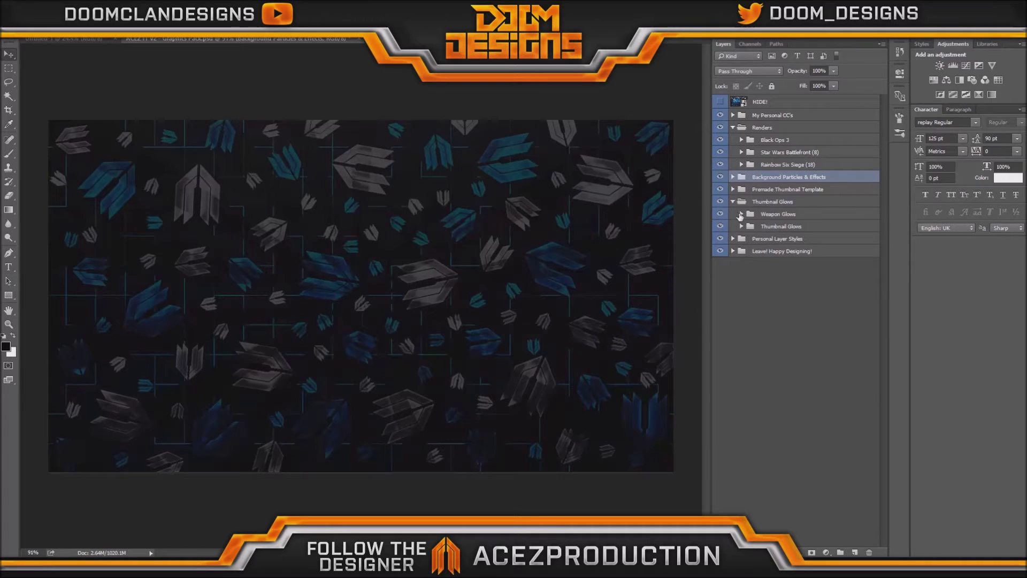
pyautogui.click(741, 214)
pyautogui.click(720, 227)
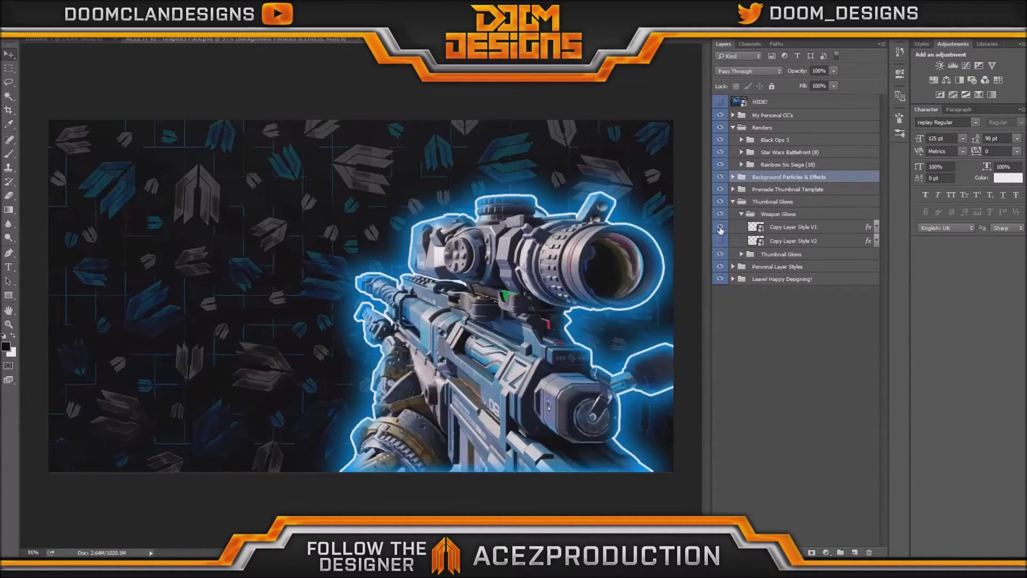
pyautogui.click(720, 226)
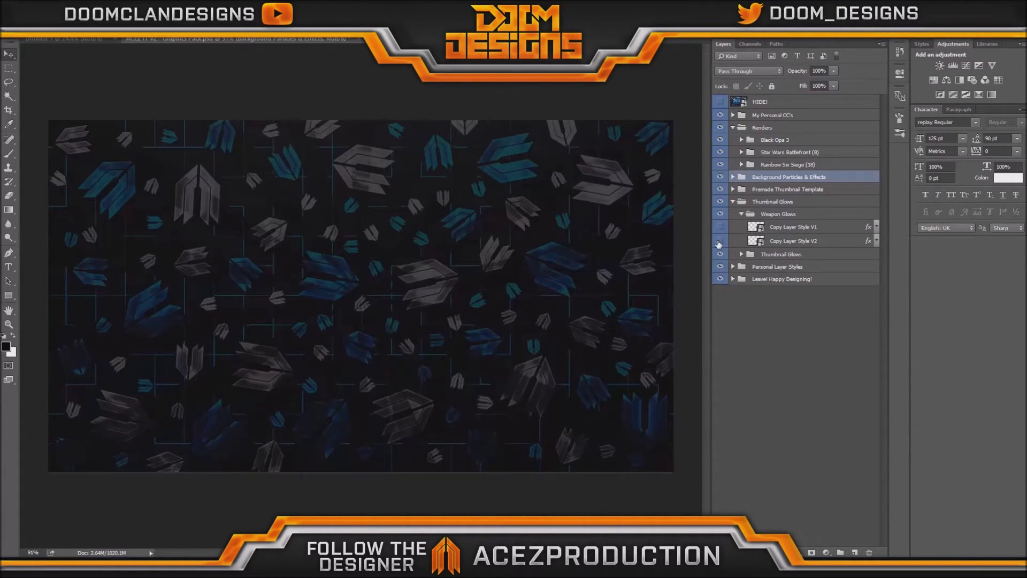
pyautogui.click(720, 241)
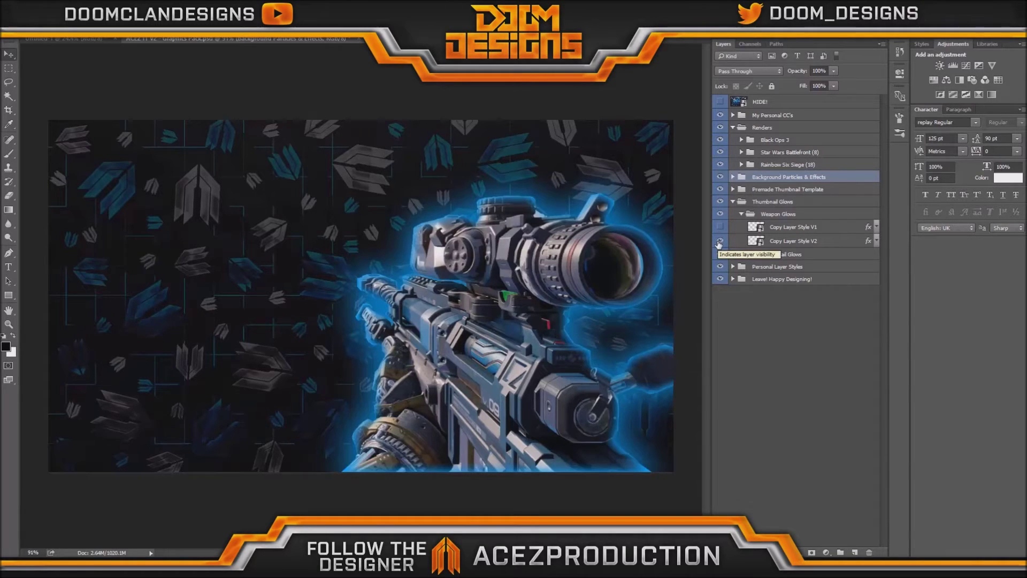
pyautogui.click(721, 241)
pyautogui.click(742, 214)
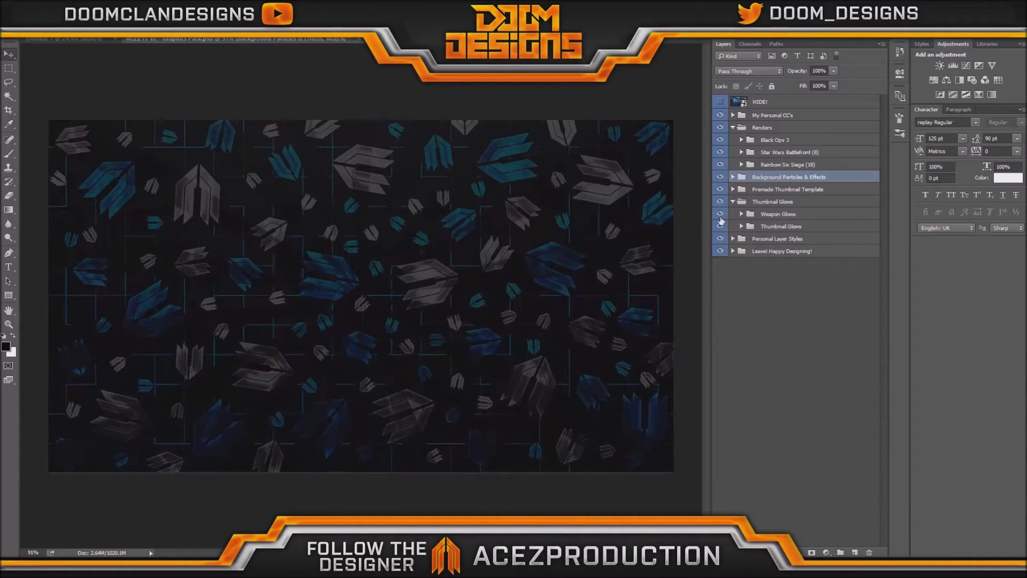
# Cycle through the RED, Center Light, STOCK streaks and Right Gradient 2 glows, leaving them hidden.
pyautogui.click(742, 227)
pyautogui.click(720, 239)
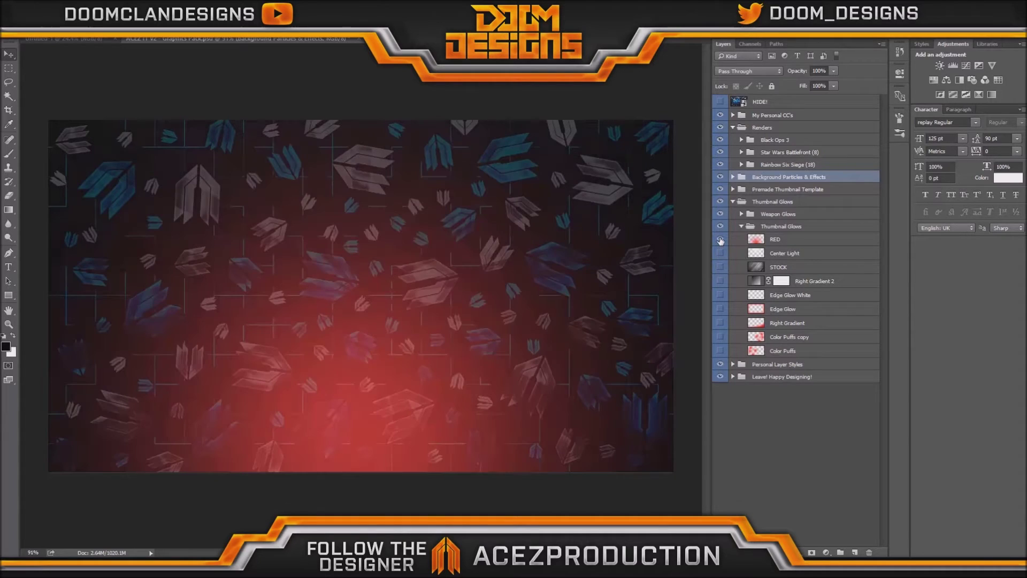
pyautogui.click(720, 239)
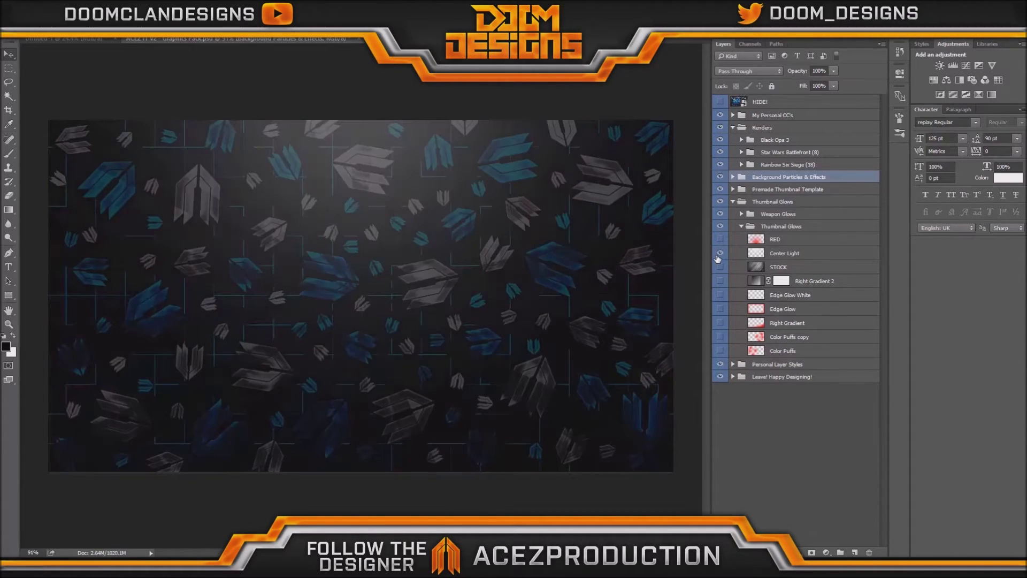
pyautogui.click(720, 253)
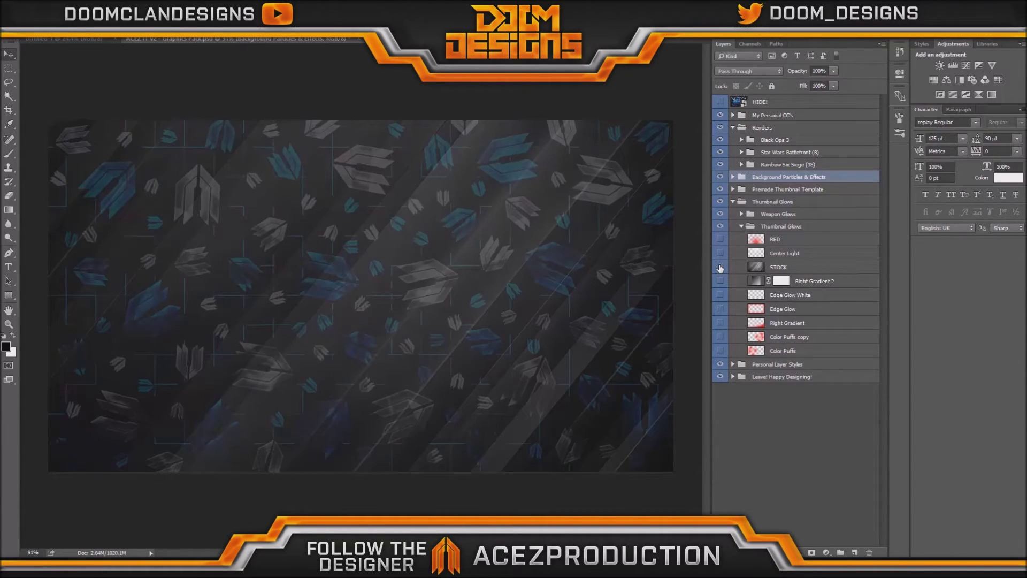
pyautogui.click(720, 267)
pyautogui.click(720, 281)
# Preview Edge Glow White, Right Gradient, Edge Glow and both Color Puffs glows, then hide them.
pyautogui.click(721, 295)
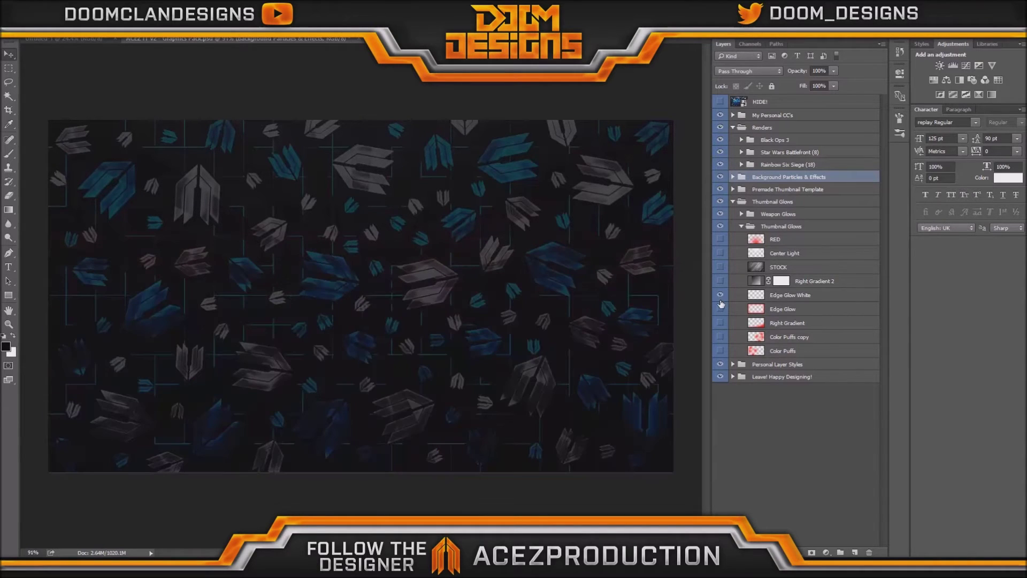
pyautogui.click(720, 320)
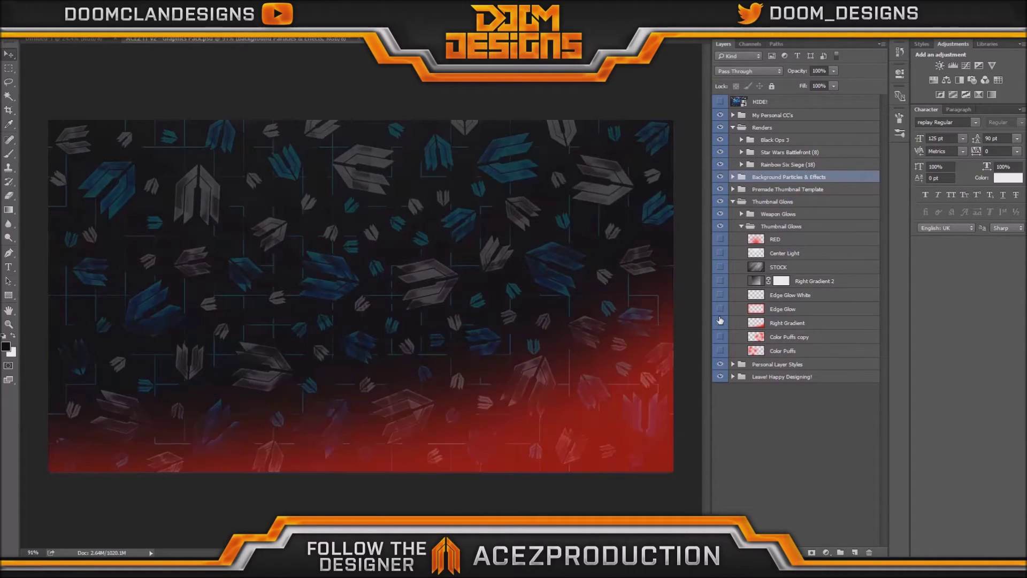
pyautogui.click(721, 322)
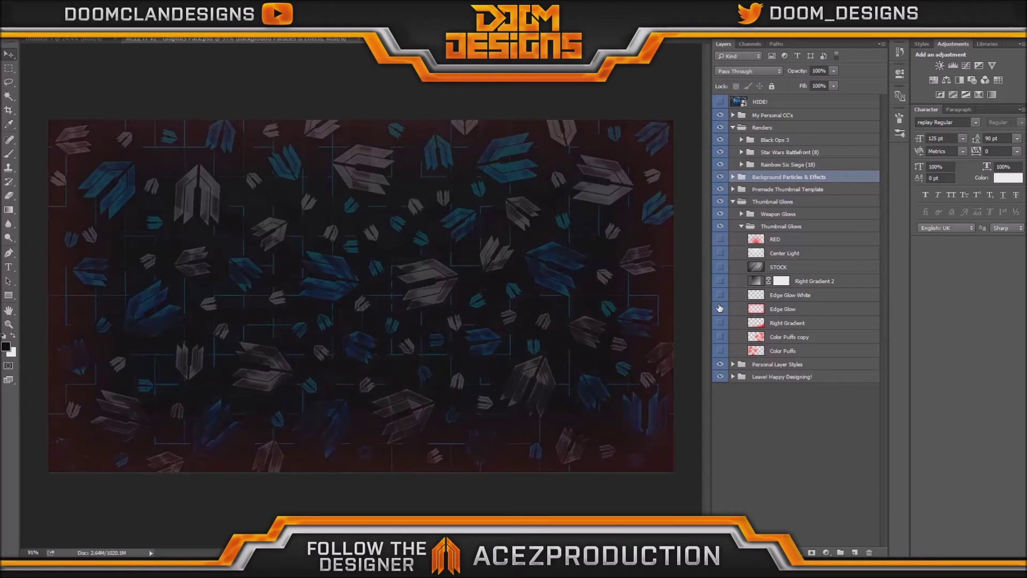
pyautogui.click(720, 308)
pyautogui.click(720, 336)
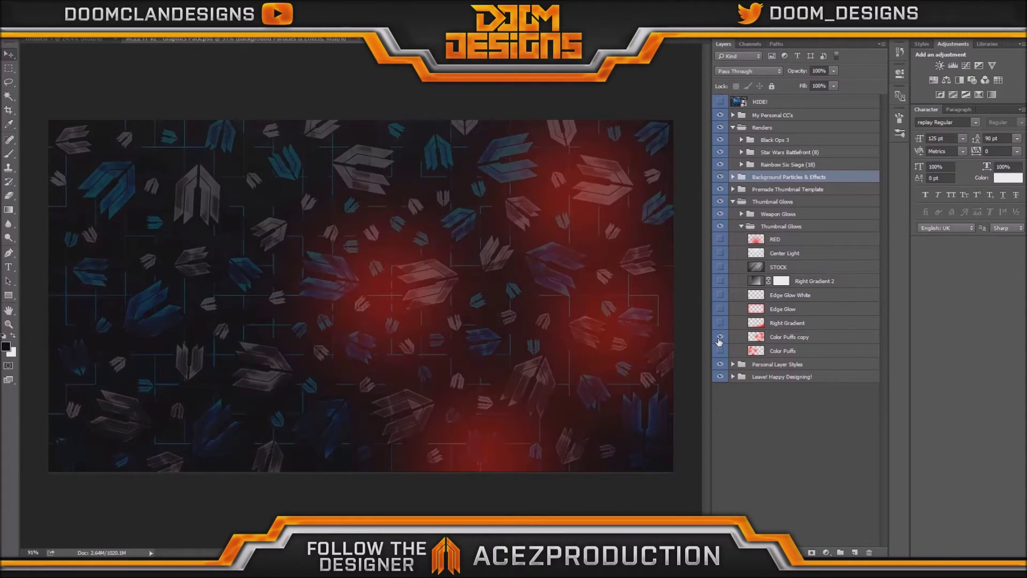
pyautogui.click(720, 336)
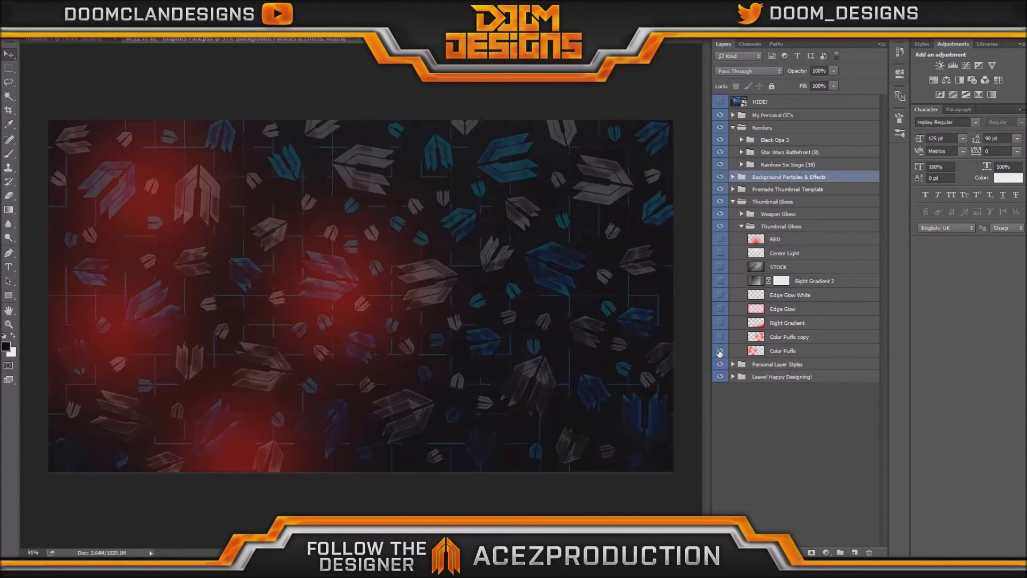
pyautogui.click(720, 351)
pyautogui.click(741, 226)
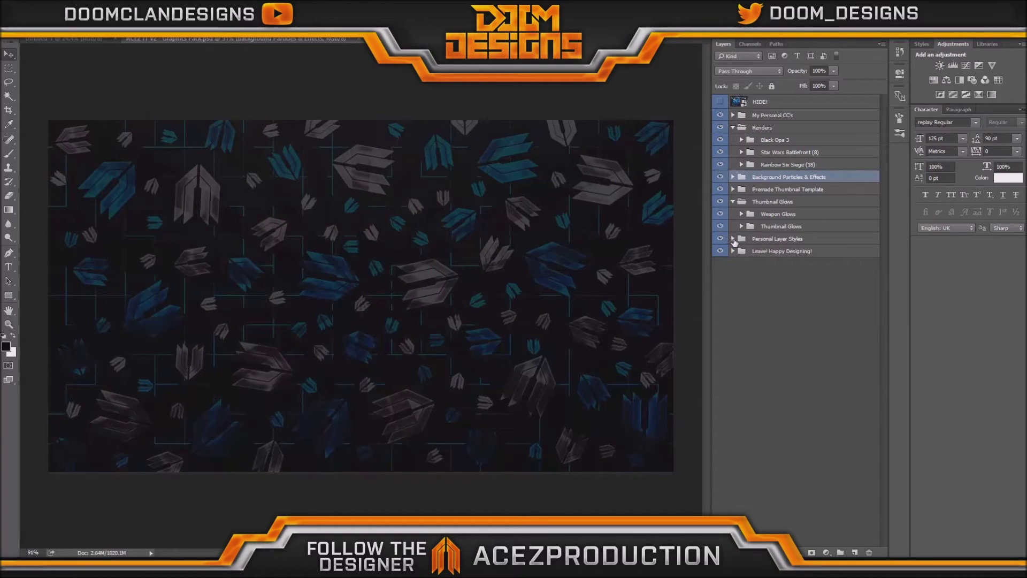
# Preview Acez Layer Style V1 through V5 on the ACEZ text, hiding each one afterwards.
pyautogui.click(734, 239)
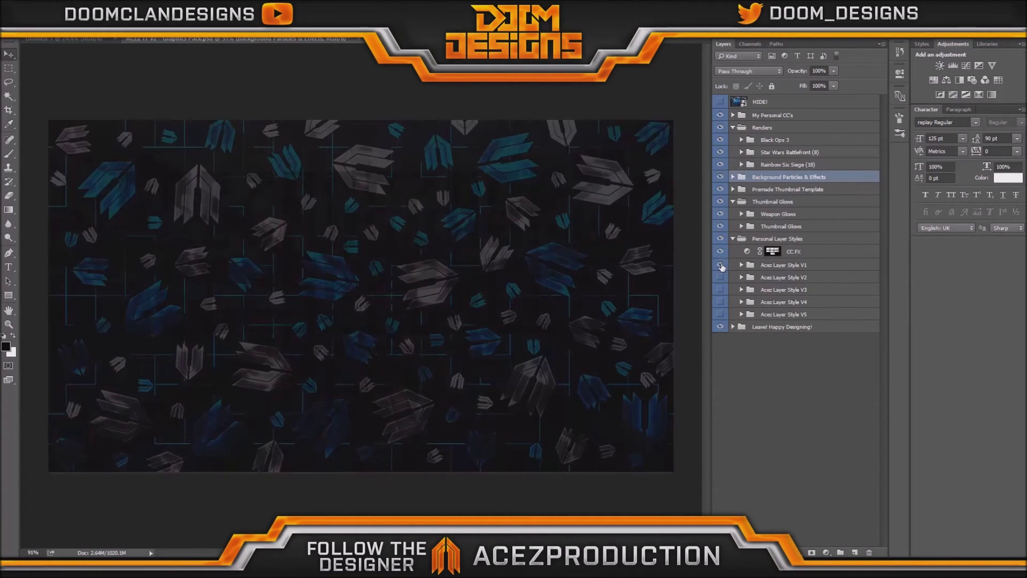
pyautogui.click(720, 265)
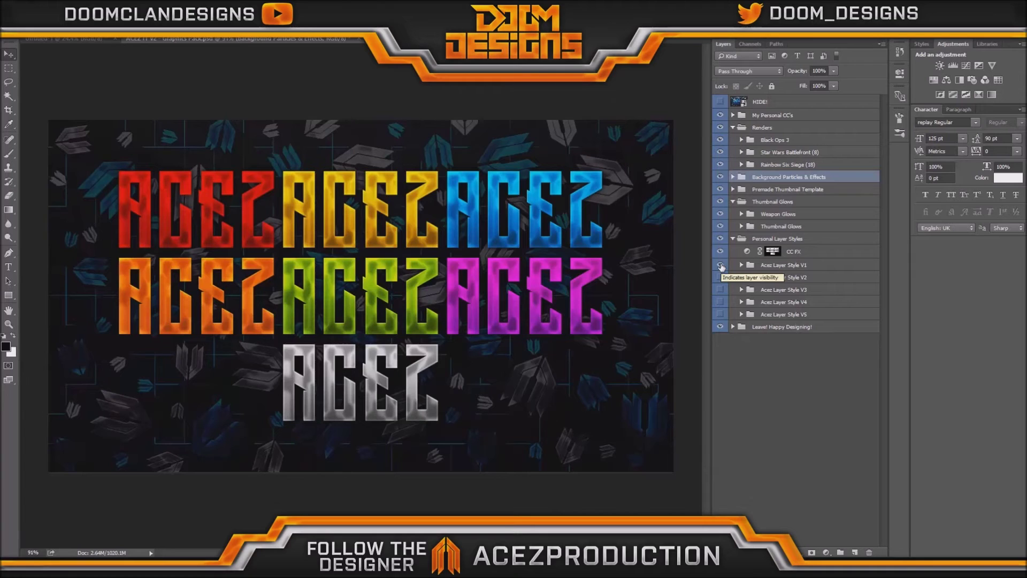
pyautogui.click(720, 265)
pyautogui.click(720, 277)
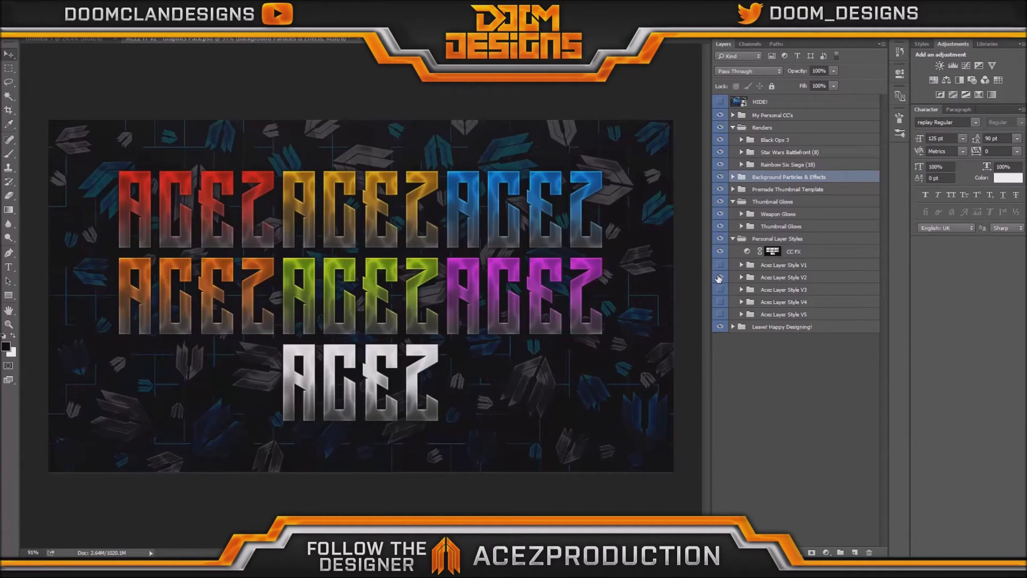
pyautogui.click(719, 277)
pyautogui.click(720, 290)
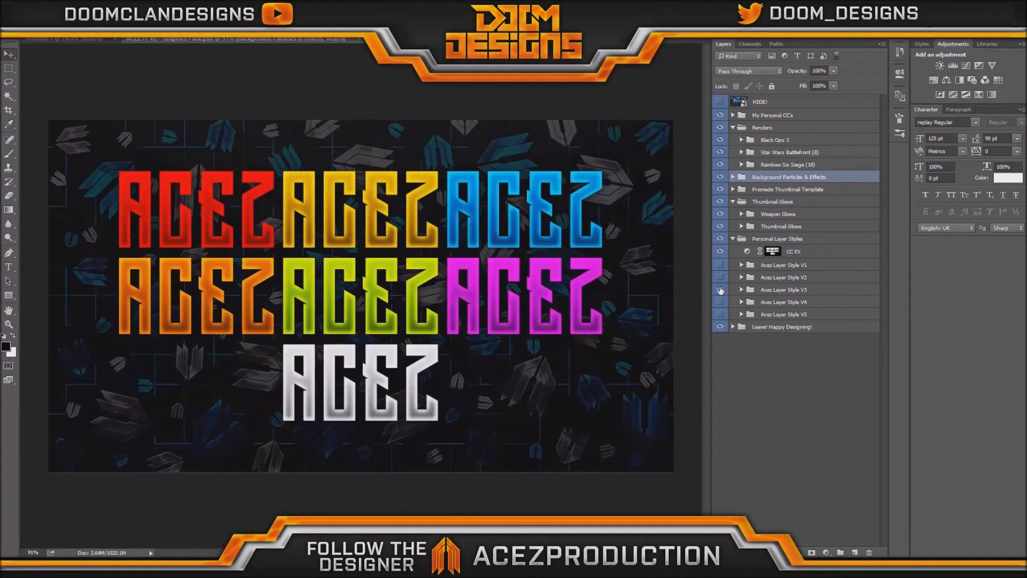
pyautogui.click(720, 290)
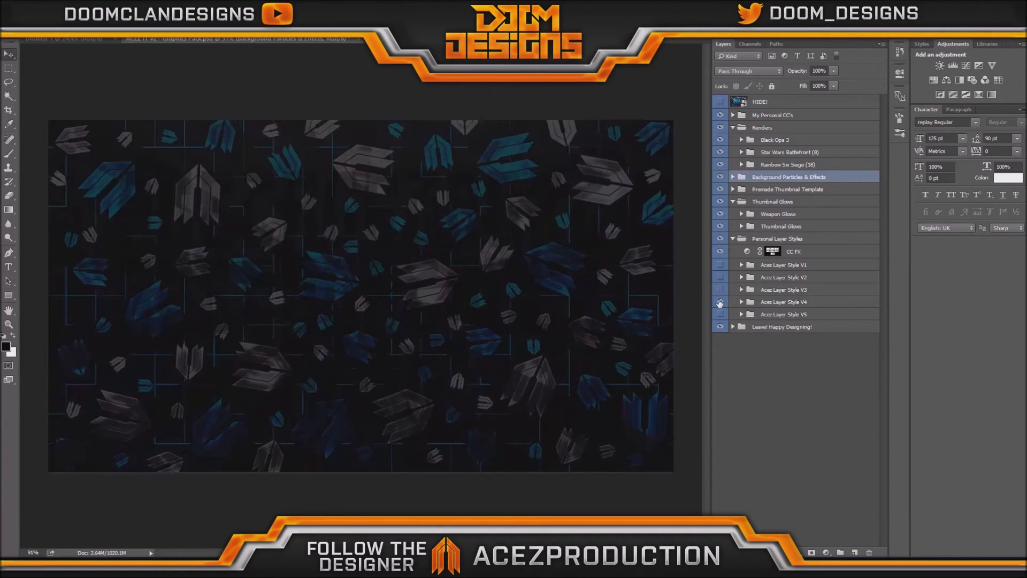
pyautogui.click(719, 302)
pyautogui.click(720, 314)
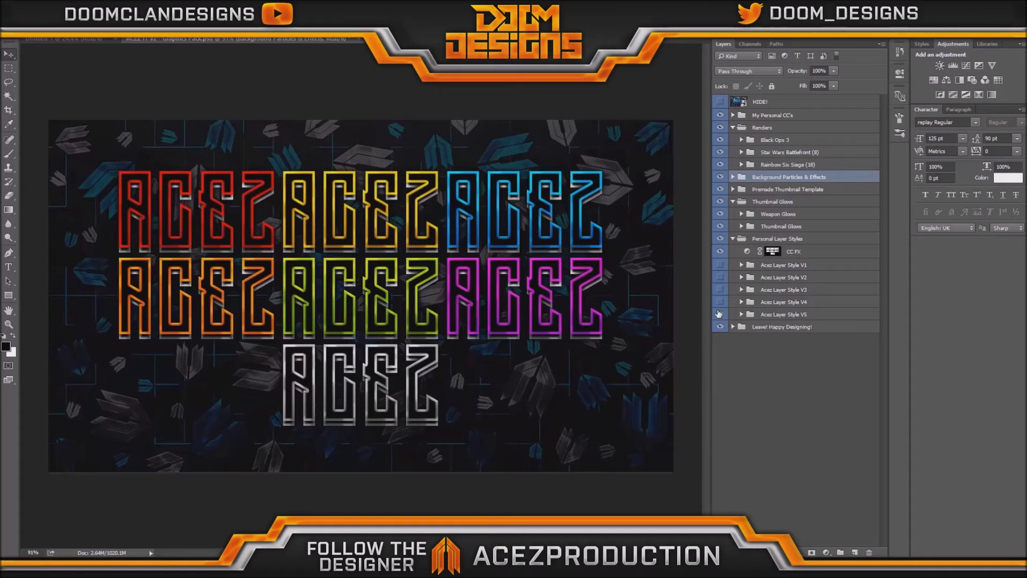
pyautogui.click(720, 314)
# Collapse the Personal Layer Styles group, leaving only the dark particle background.
pyautogui.click(732, 238)
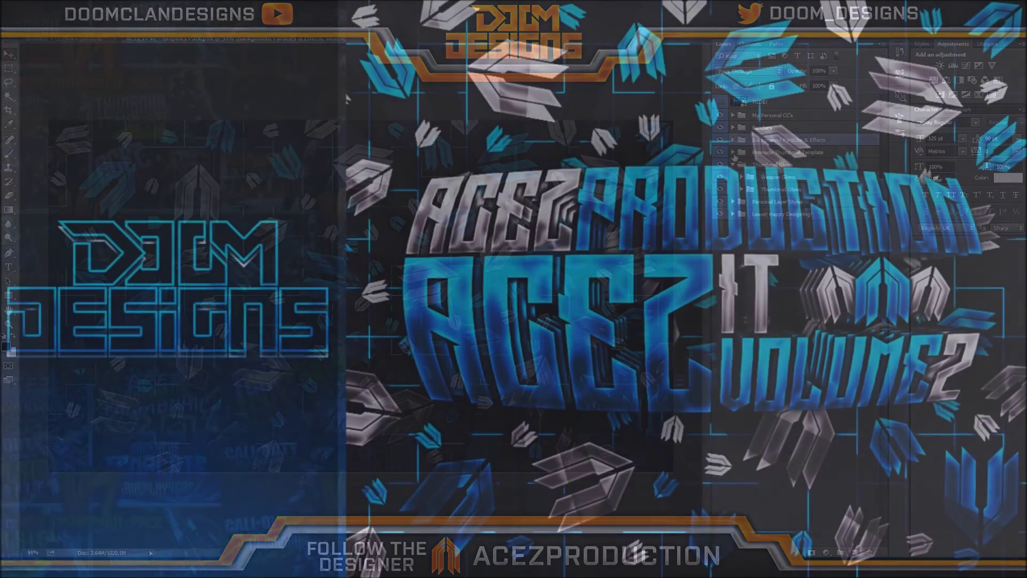